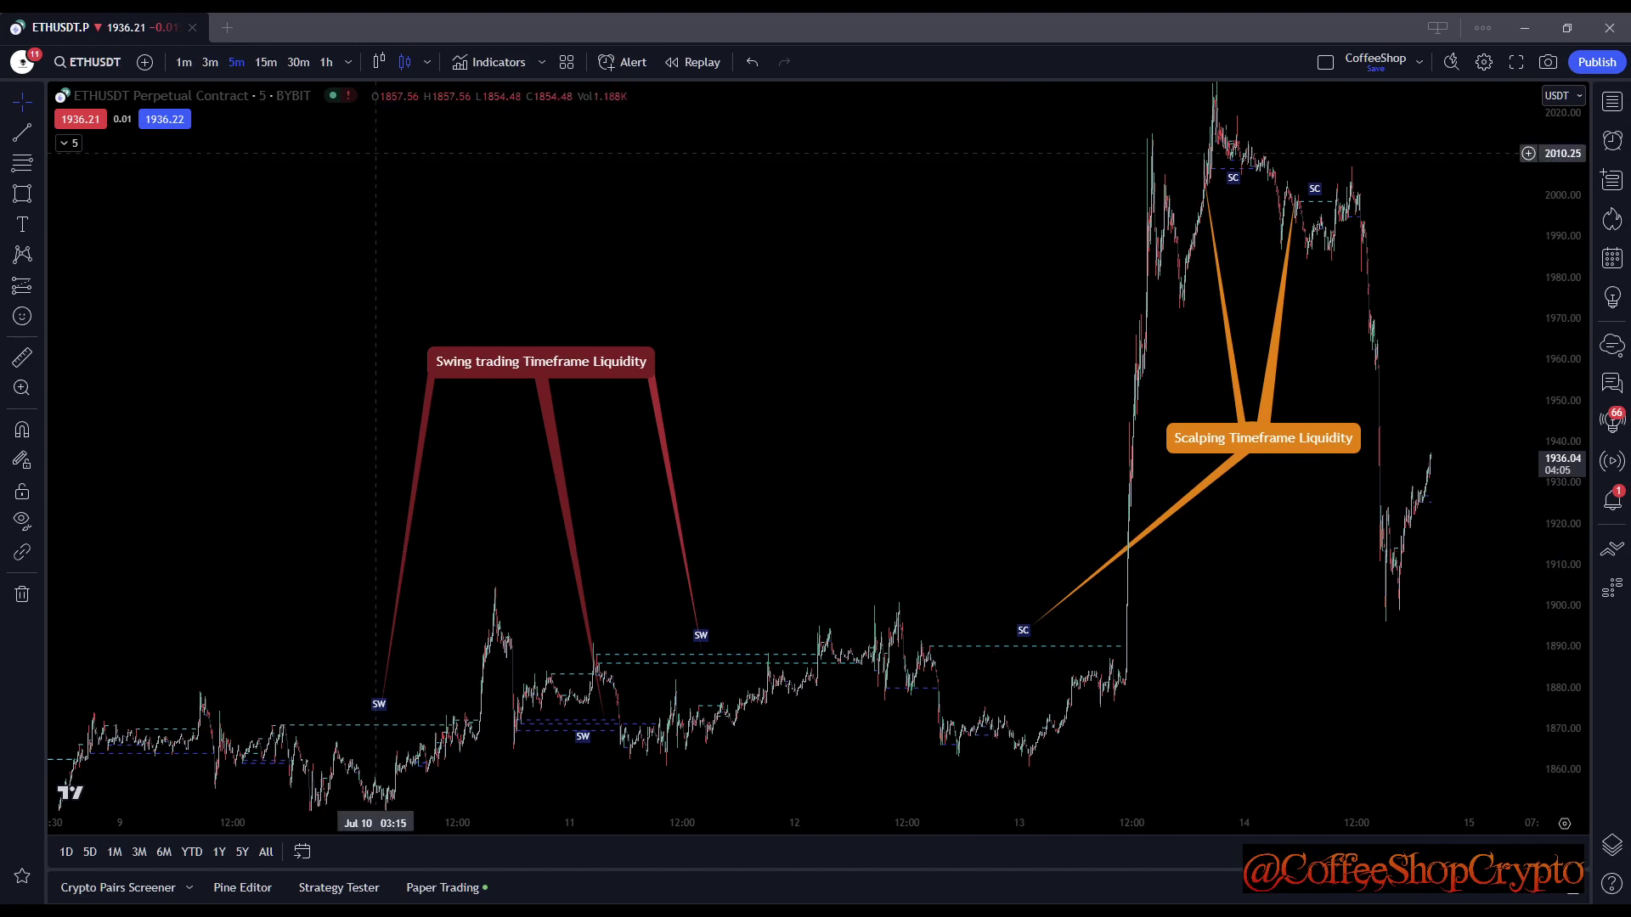
{"action": "left_click", "coordinate": [22, 224]}
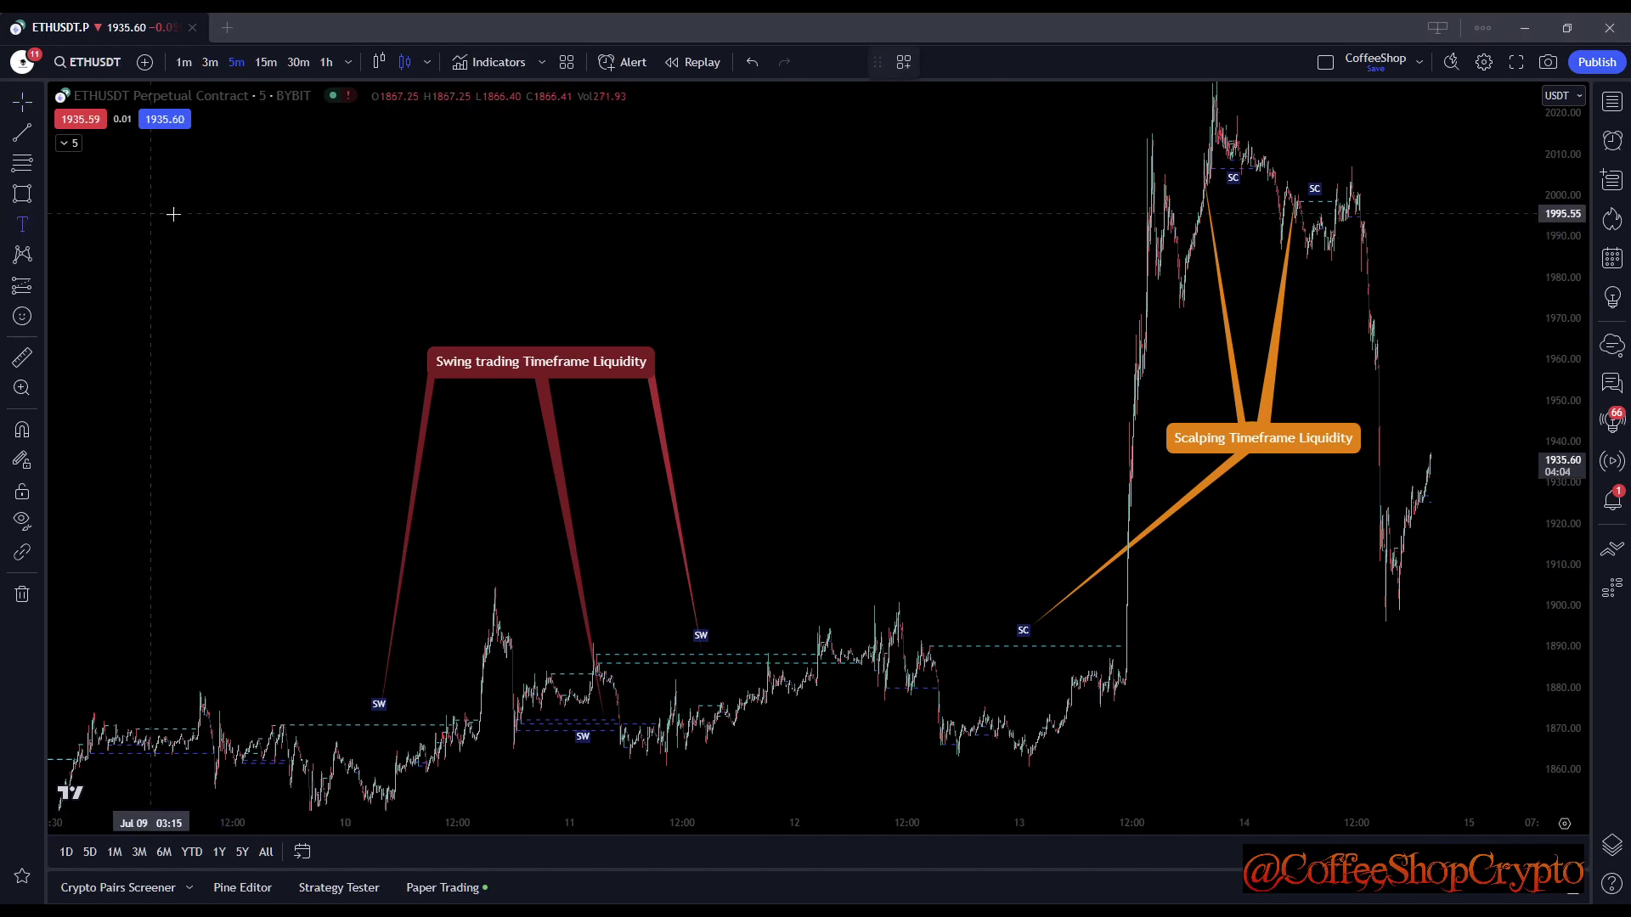
{"action": "left_click", "coordinate": [619, 229]}
{"action": "type", "text": "@"}
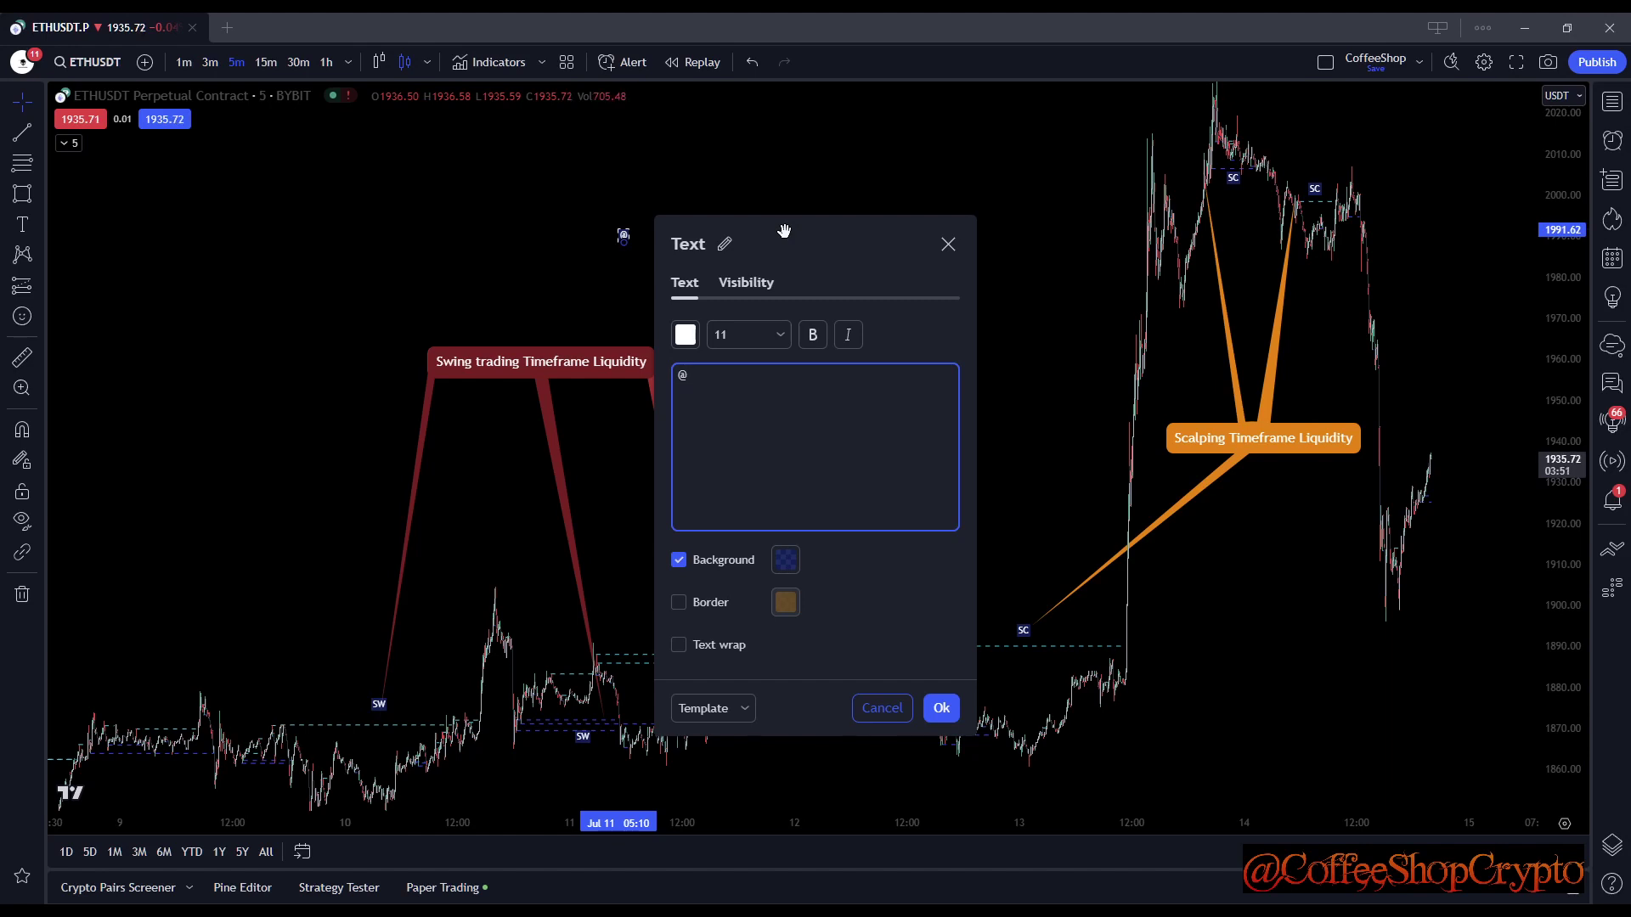
{"action": "type", "text": "CoffeeShopCrypto"}
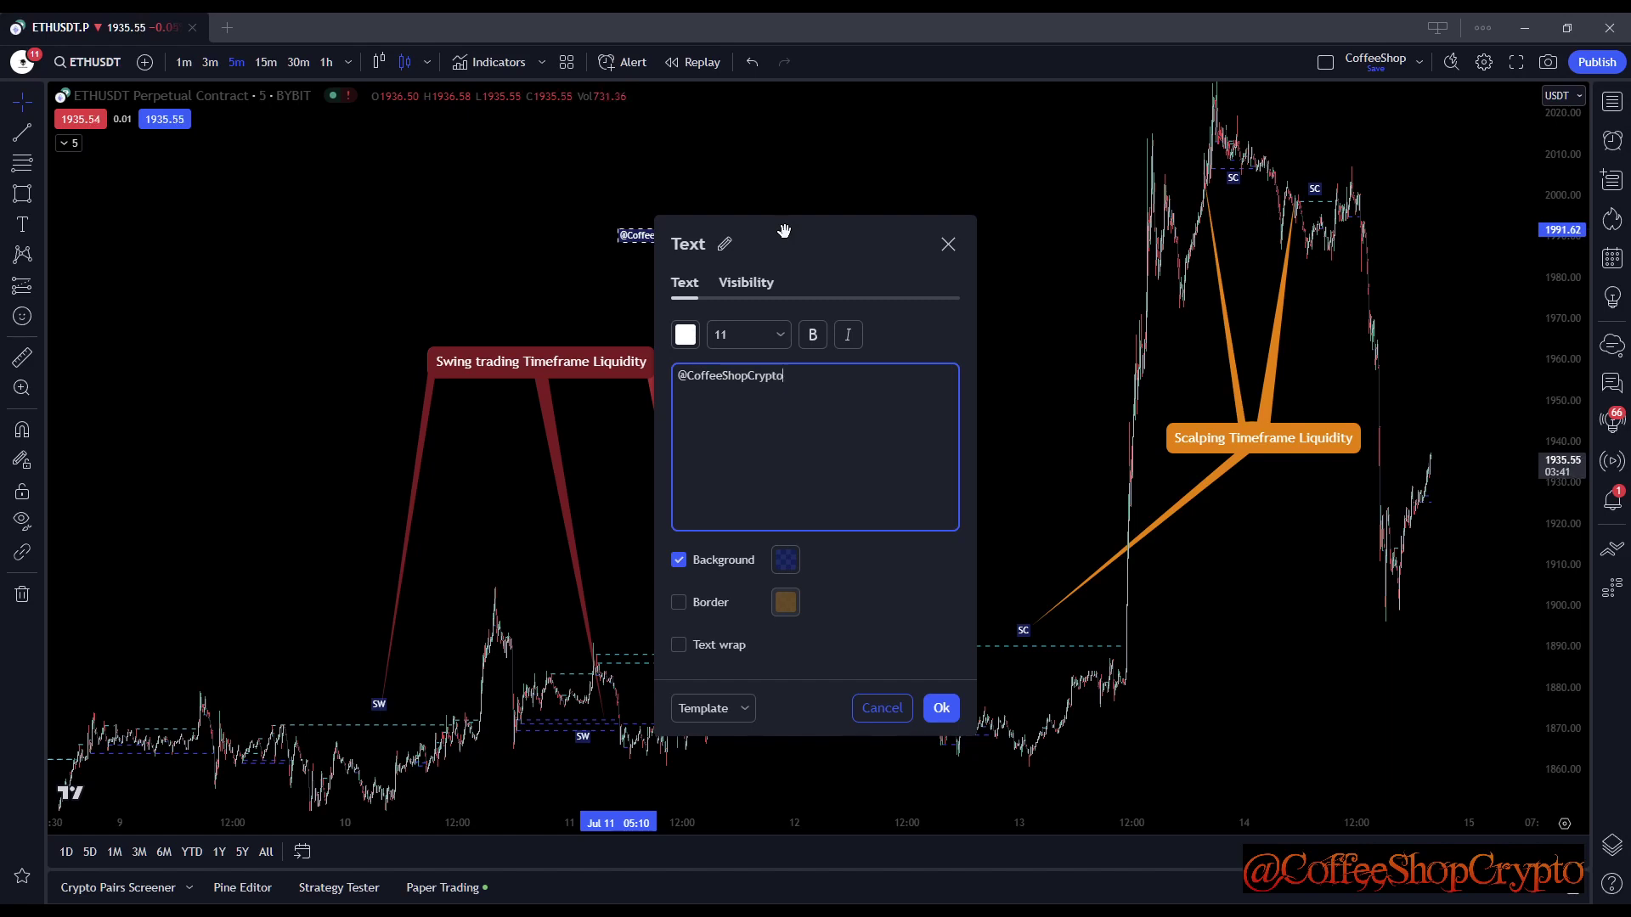
- Set the label's font size to 28, confirm, and shift it right into the upper middle
{"action": "left_click", "coordinate": [776, 336]}
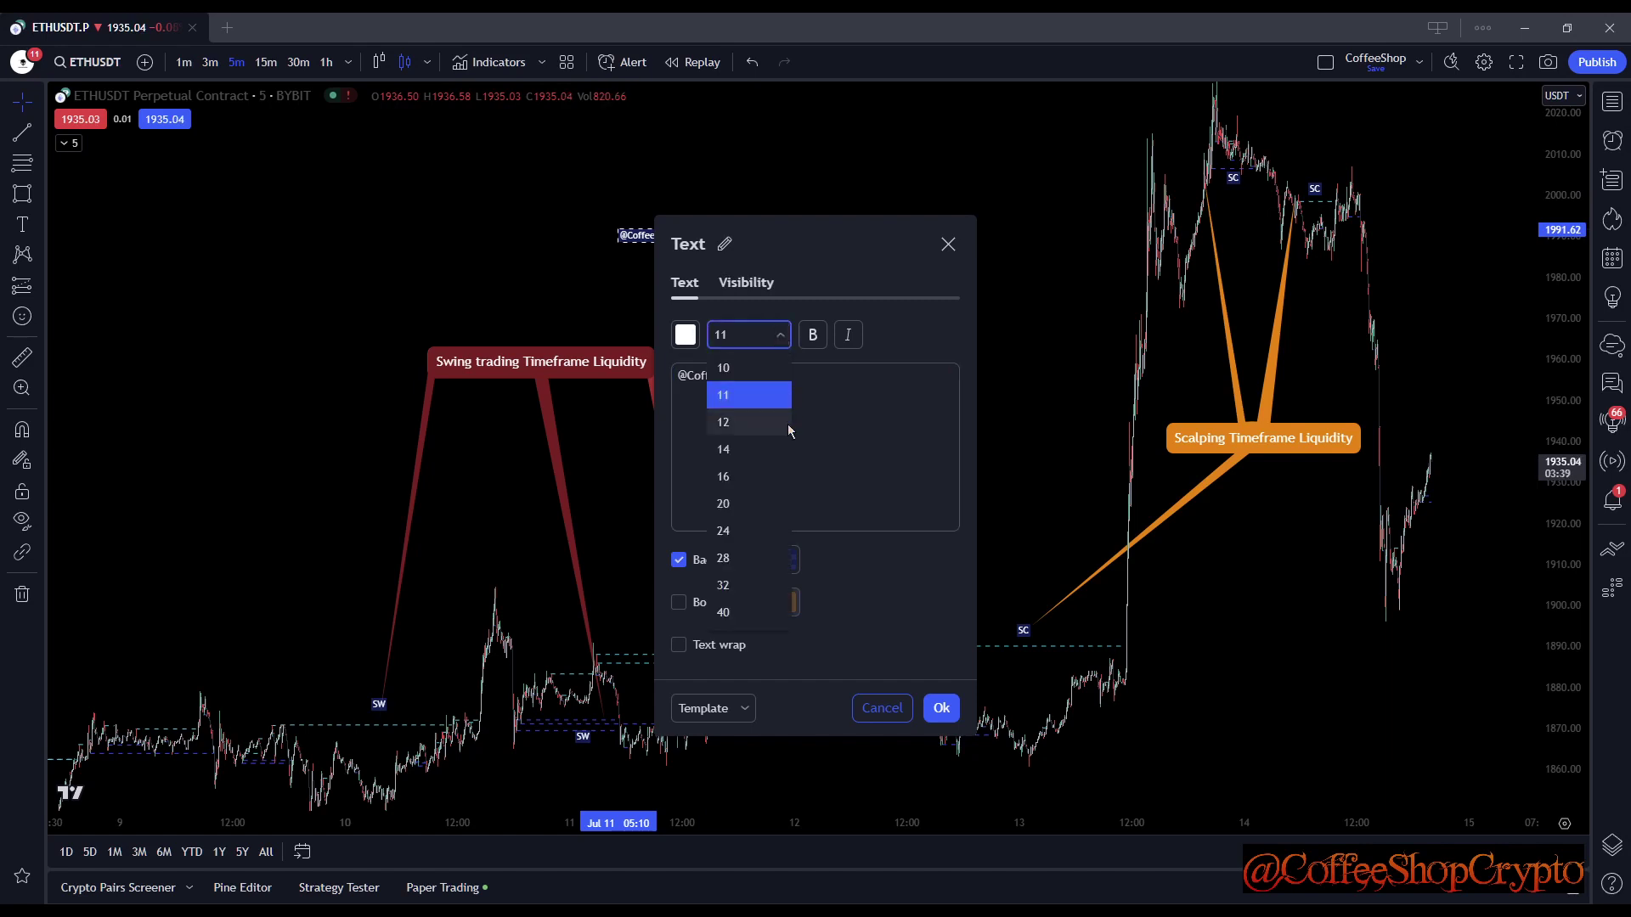
{"action": "left_click", "coordinate": [744, 559]}
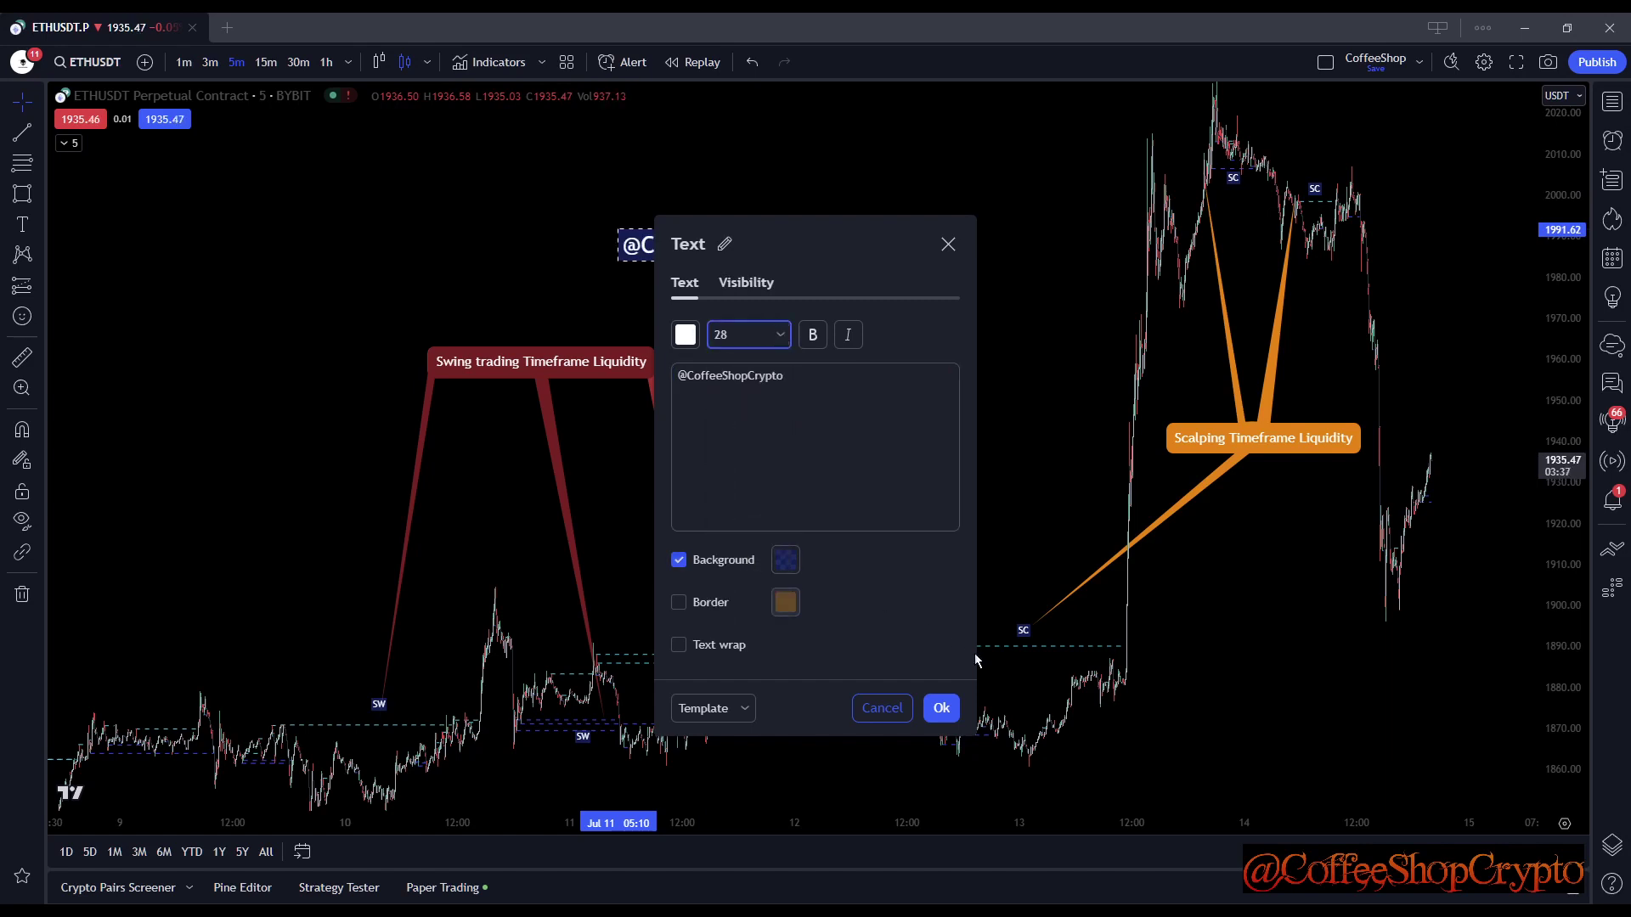
{"action": "left_click", "coordinate": [941, 708]}
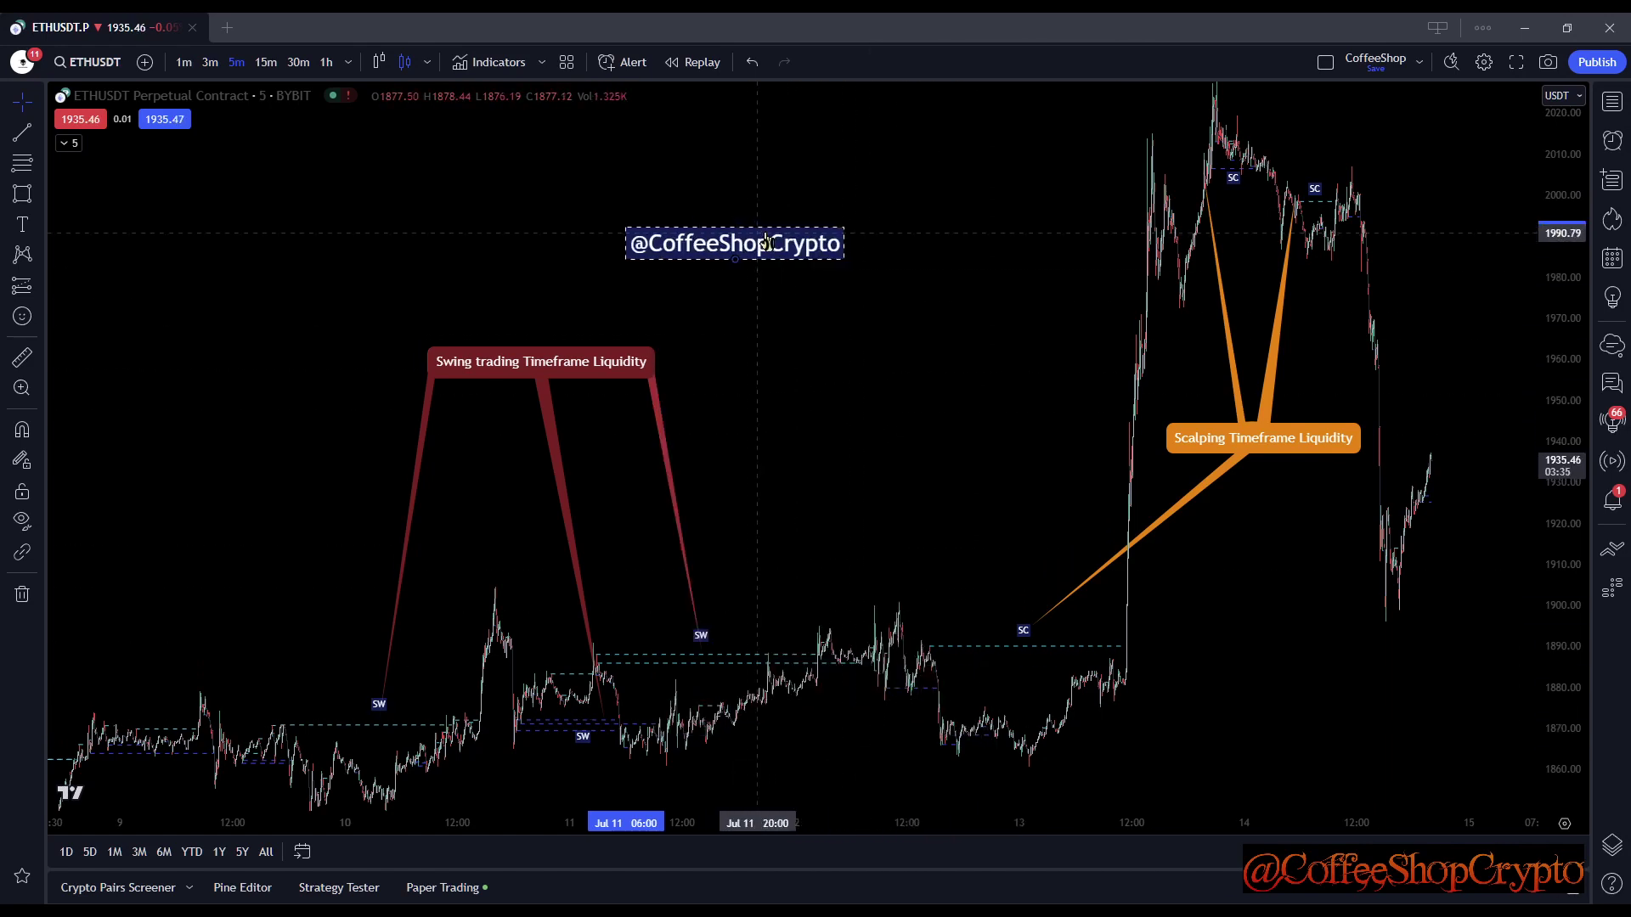
{"action": "left_click_drag", "start_coordinate": [766, 242], "coordinate": [865, 257]}
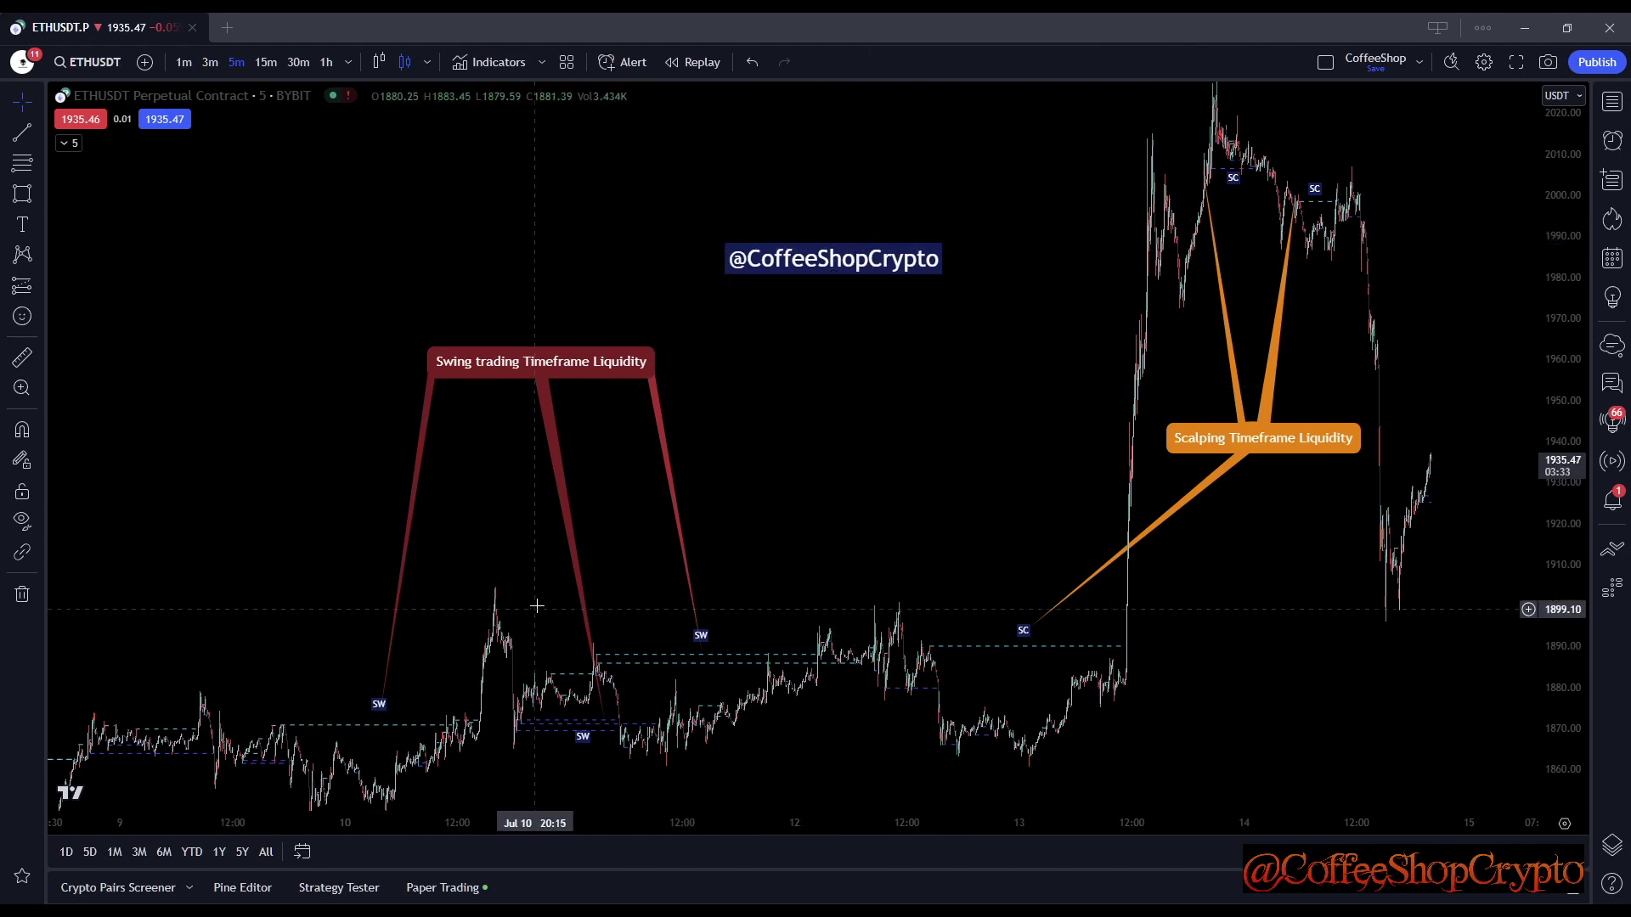
{"action": "left_click_drag", "start_coordinate": [721, 546], "coordinate": [671, 447]}
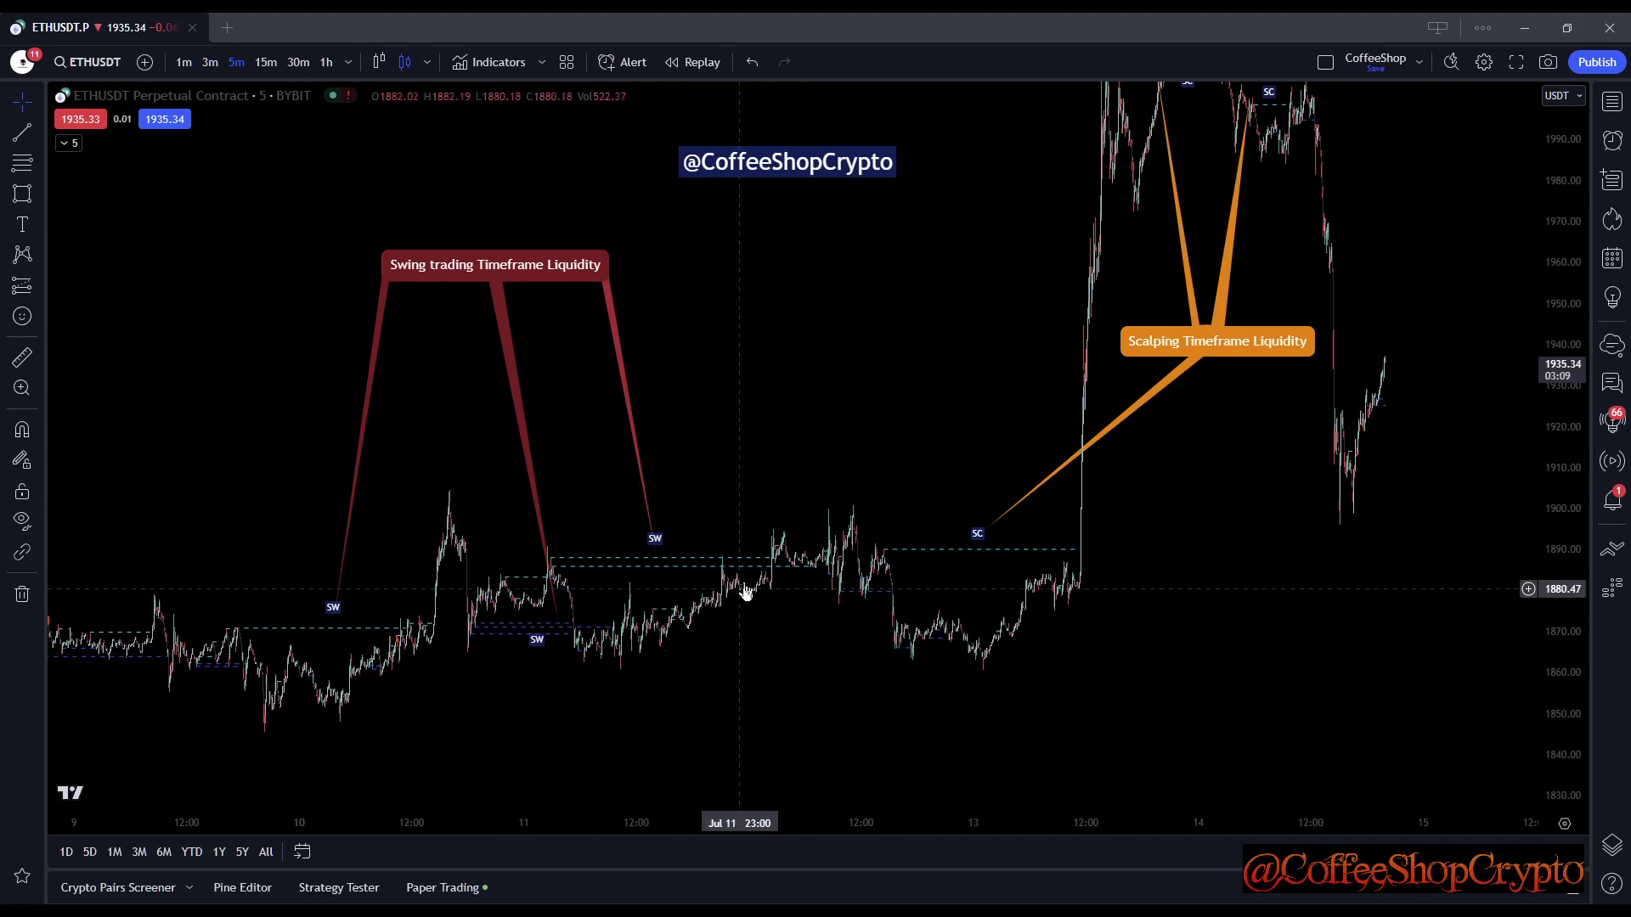
{"action": "left_click_drag", "start_coordinate": [511, 714], "coordinate": [590, 685]}
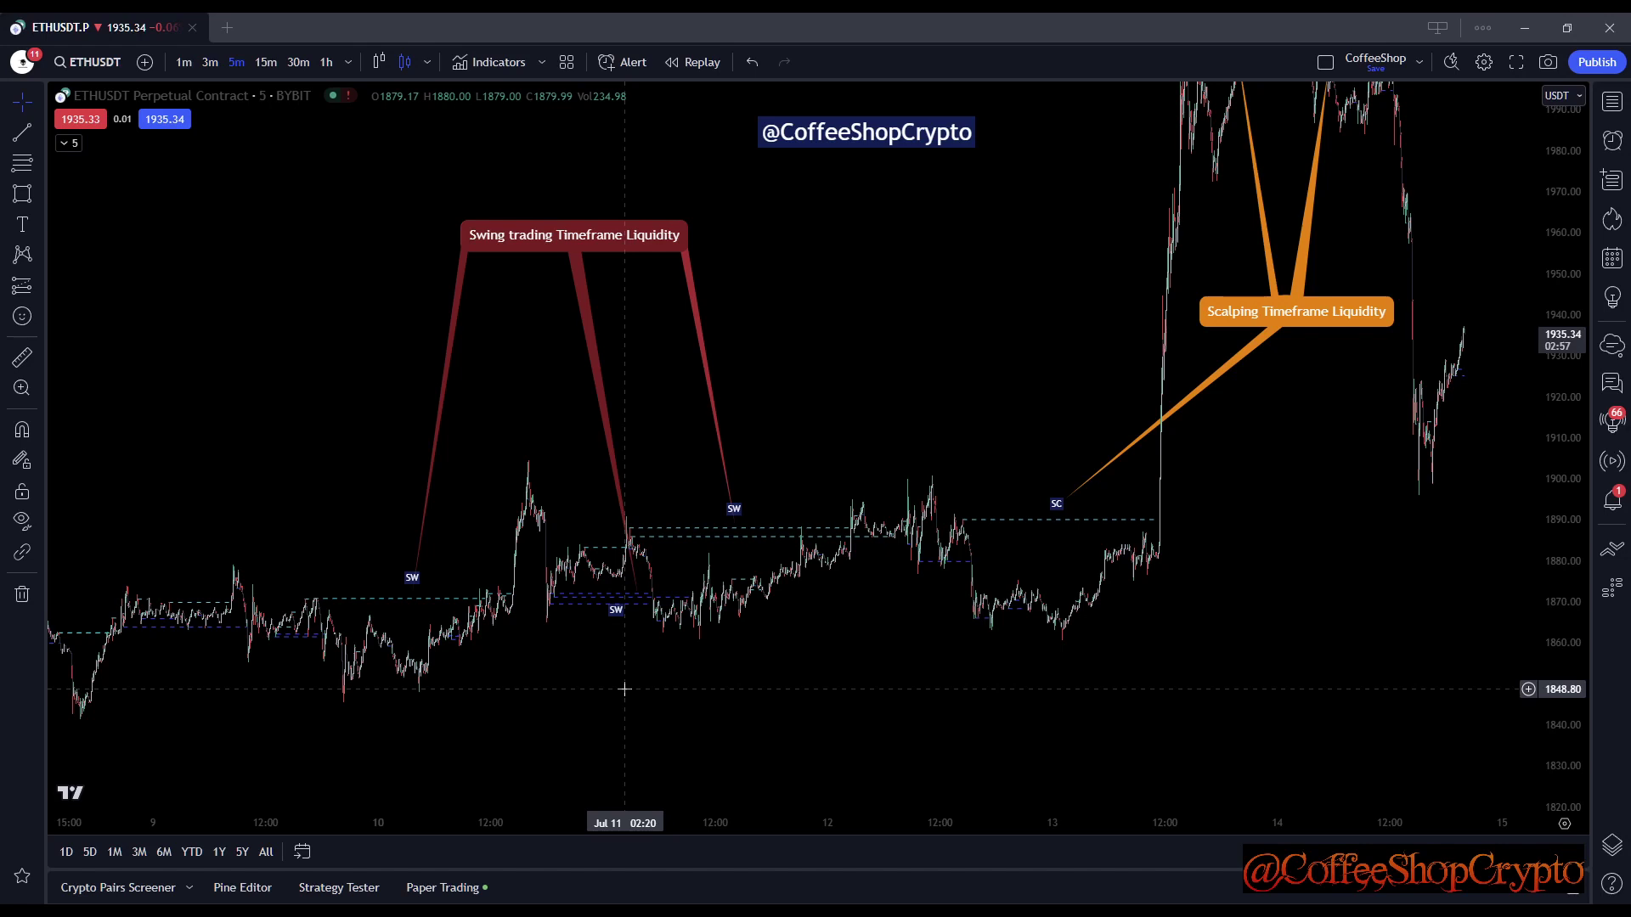
- Untick Scalpig Liquidity in the CSC_MassEfx SMC Liq and Piv inputs and apply
{"action": "double_click", "coordinate": [580, 603]}
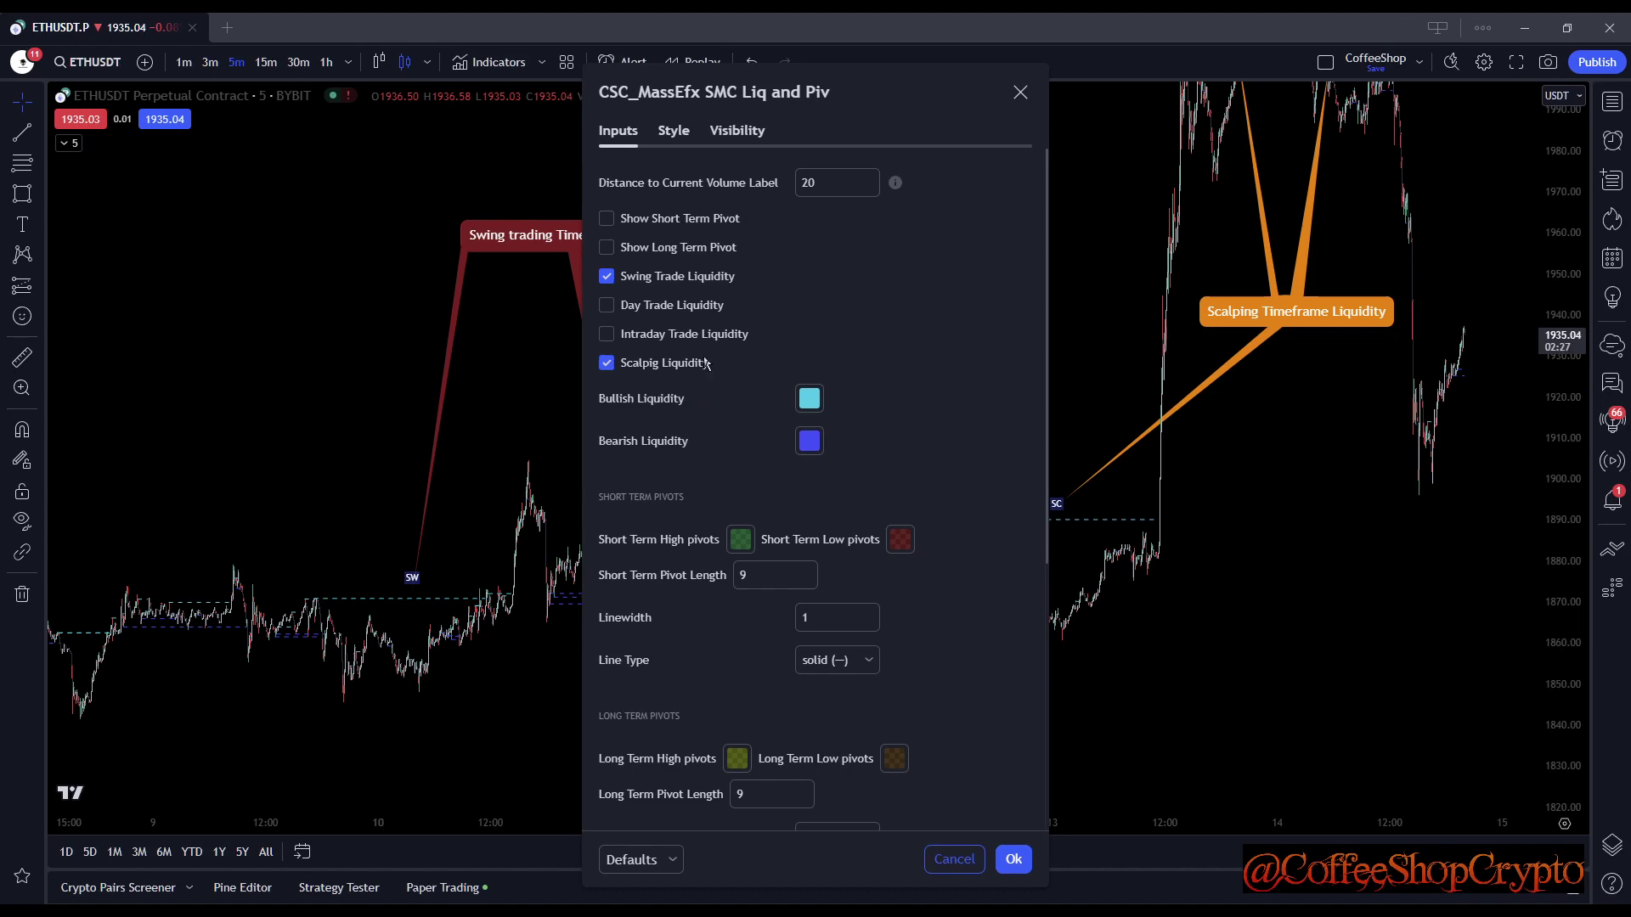
{"action": "left_click", "coordinate": [628, 364]}
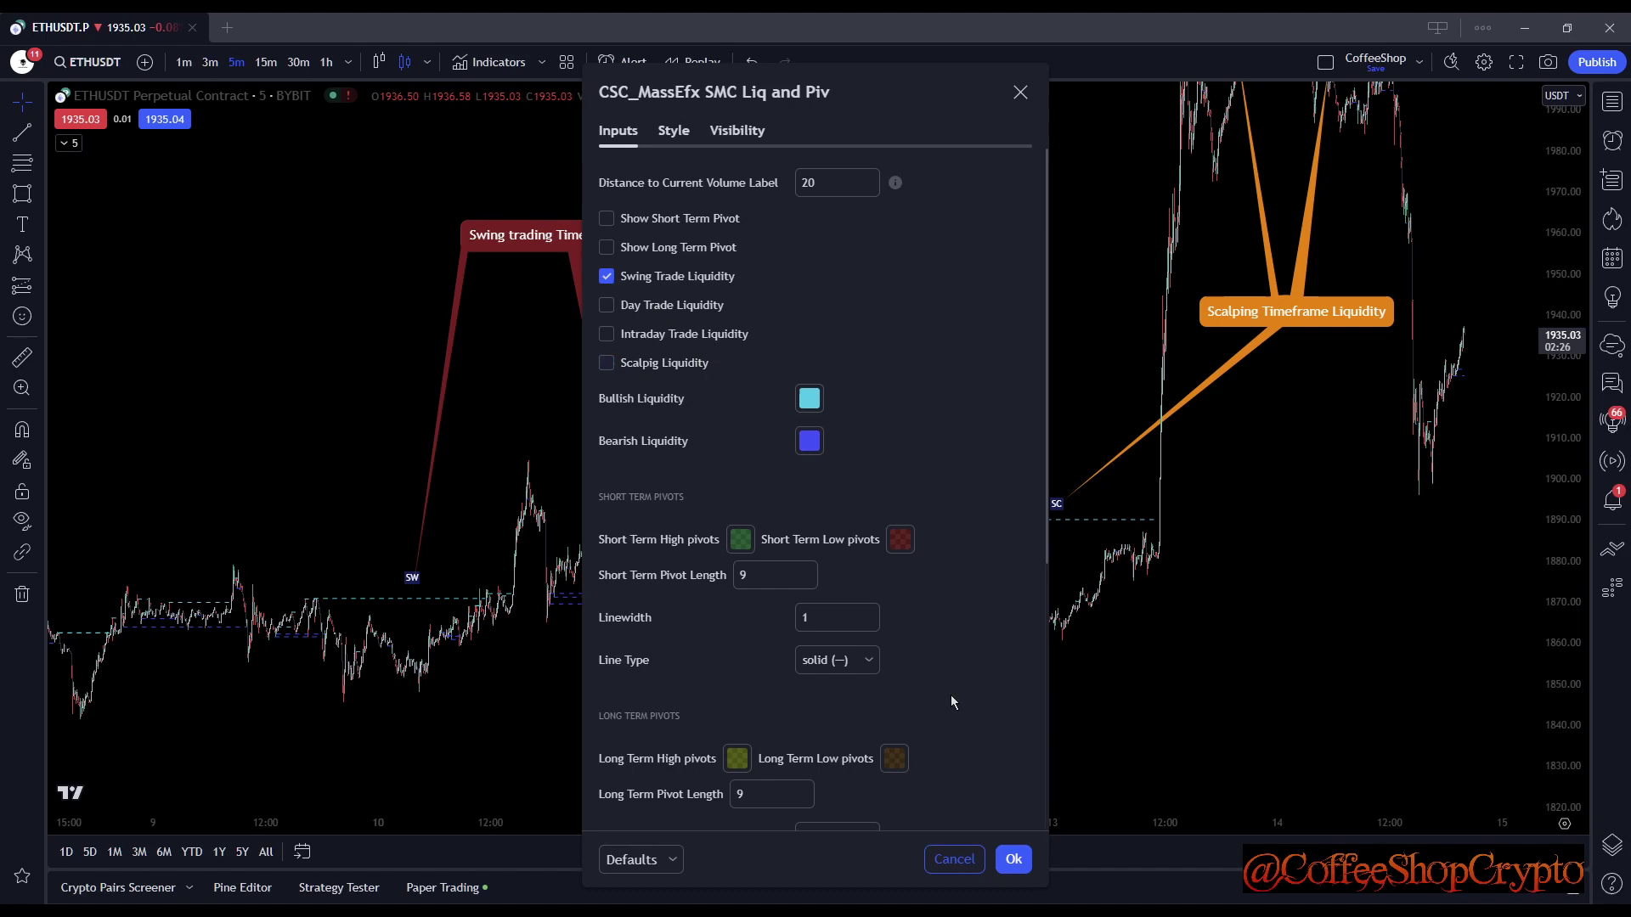
{"action": "left_click", "coordinate": [1011, 860]}
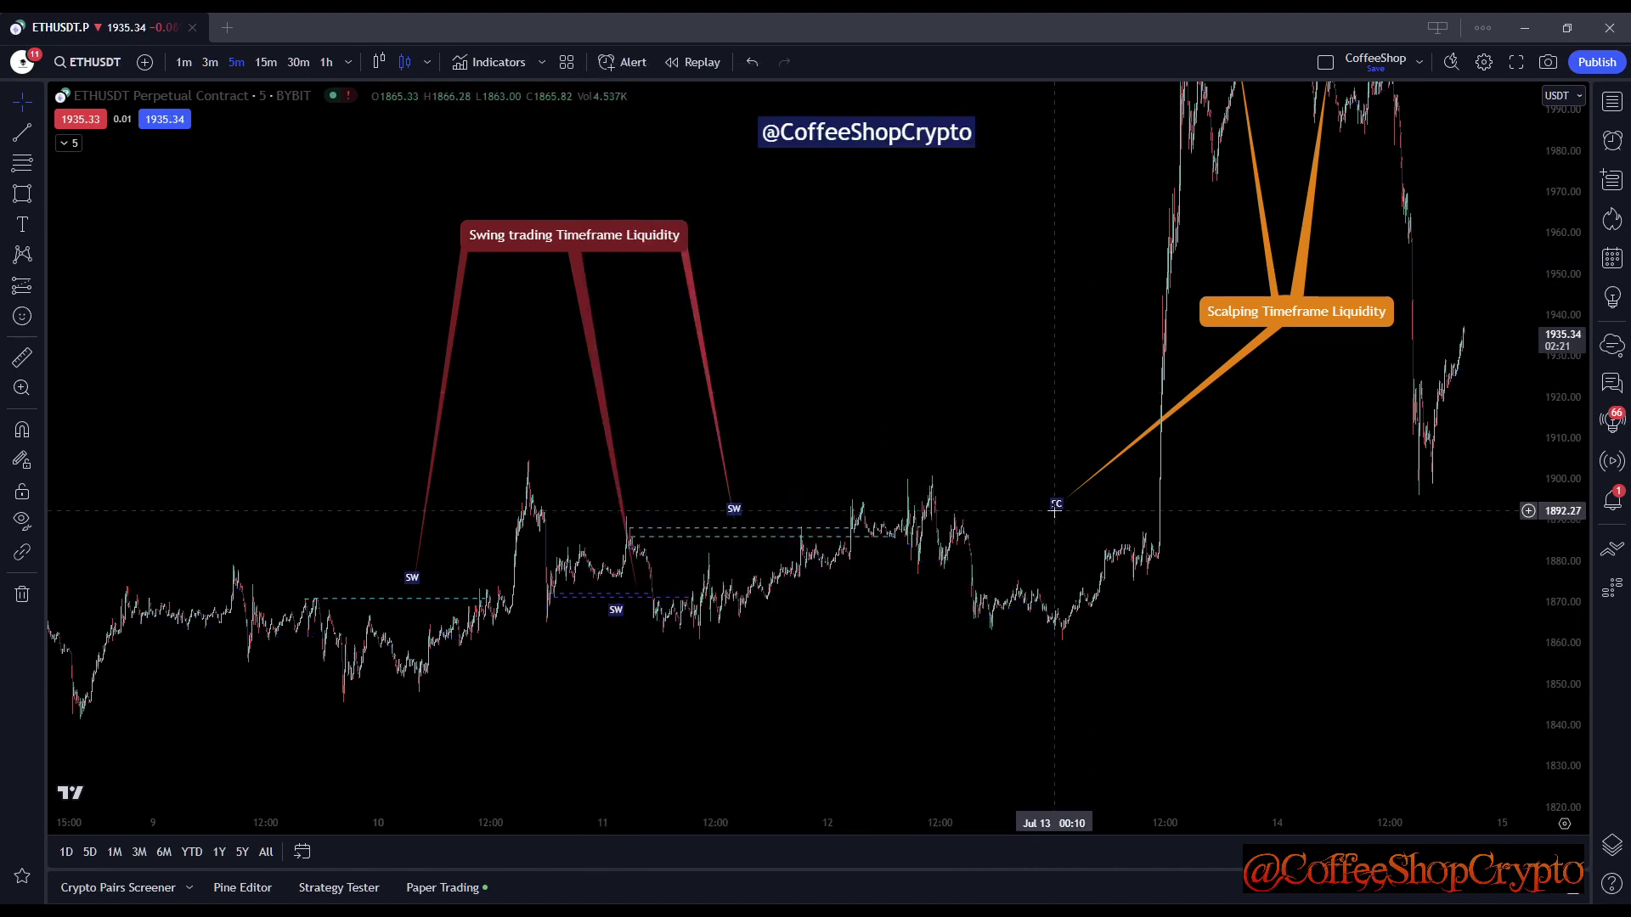
- Pan and zoom the ETHUSDT chart to recenter the candles and price action
{"action": "scroll", "coordinate": [1120, 599], "scroll_direction": "right", "scroll_amount": 2}
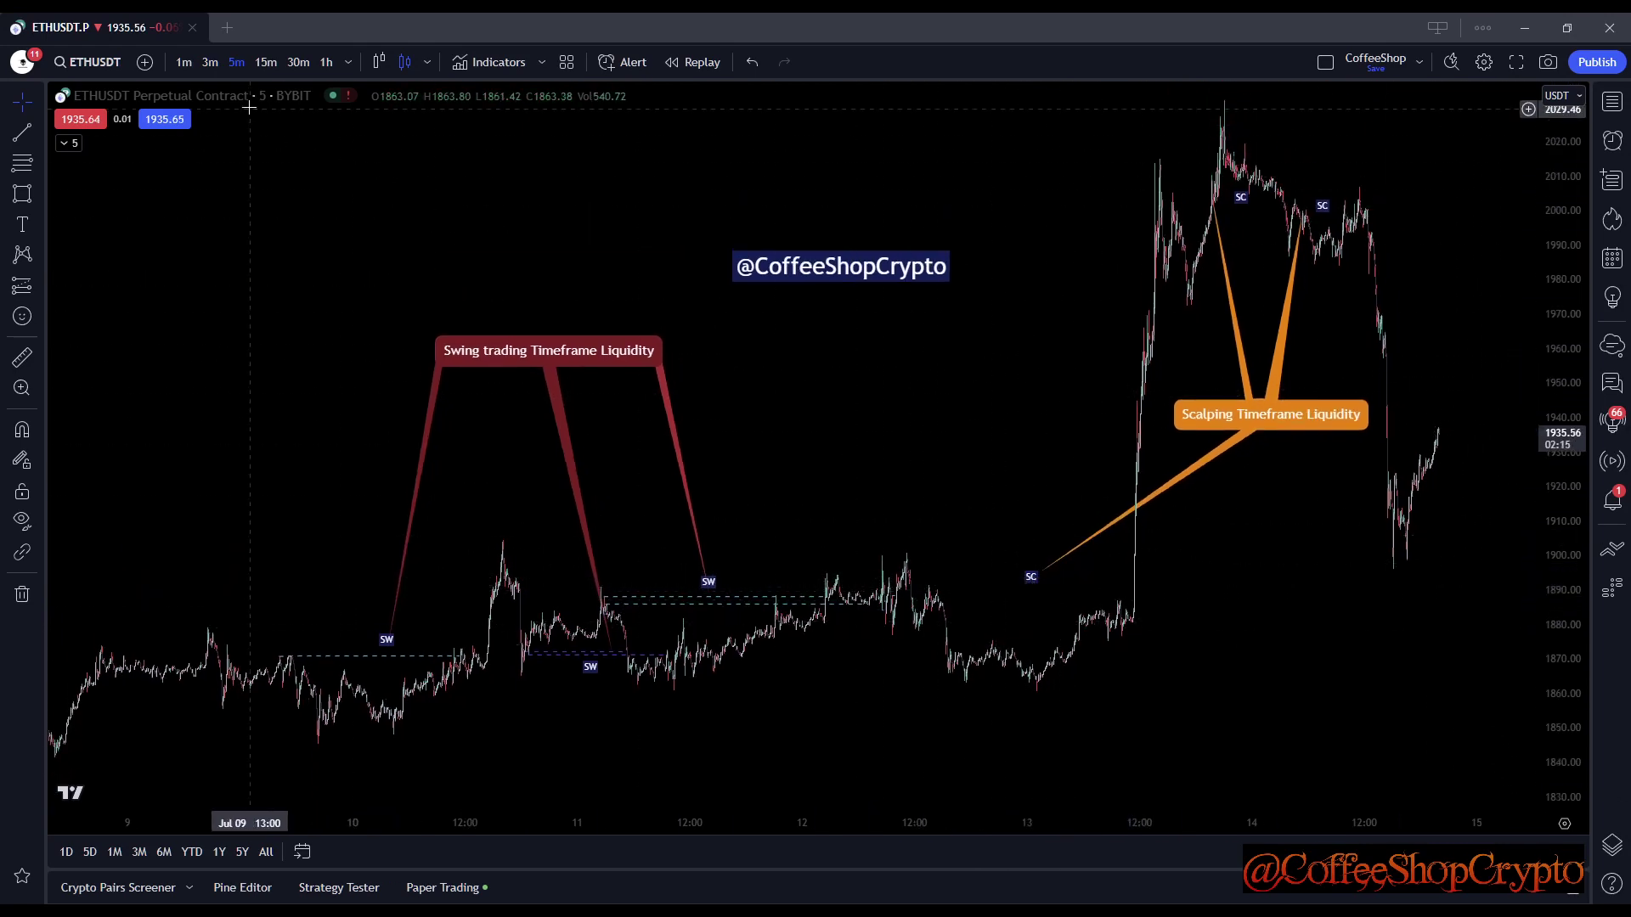
{"action": "left_click_drag", "start_coordinate": [327, 391], "coordinate": [313, 374]}
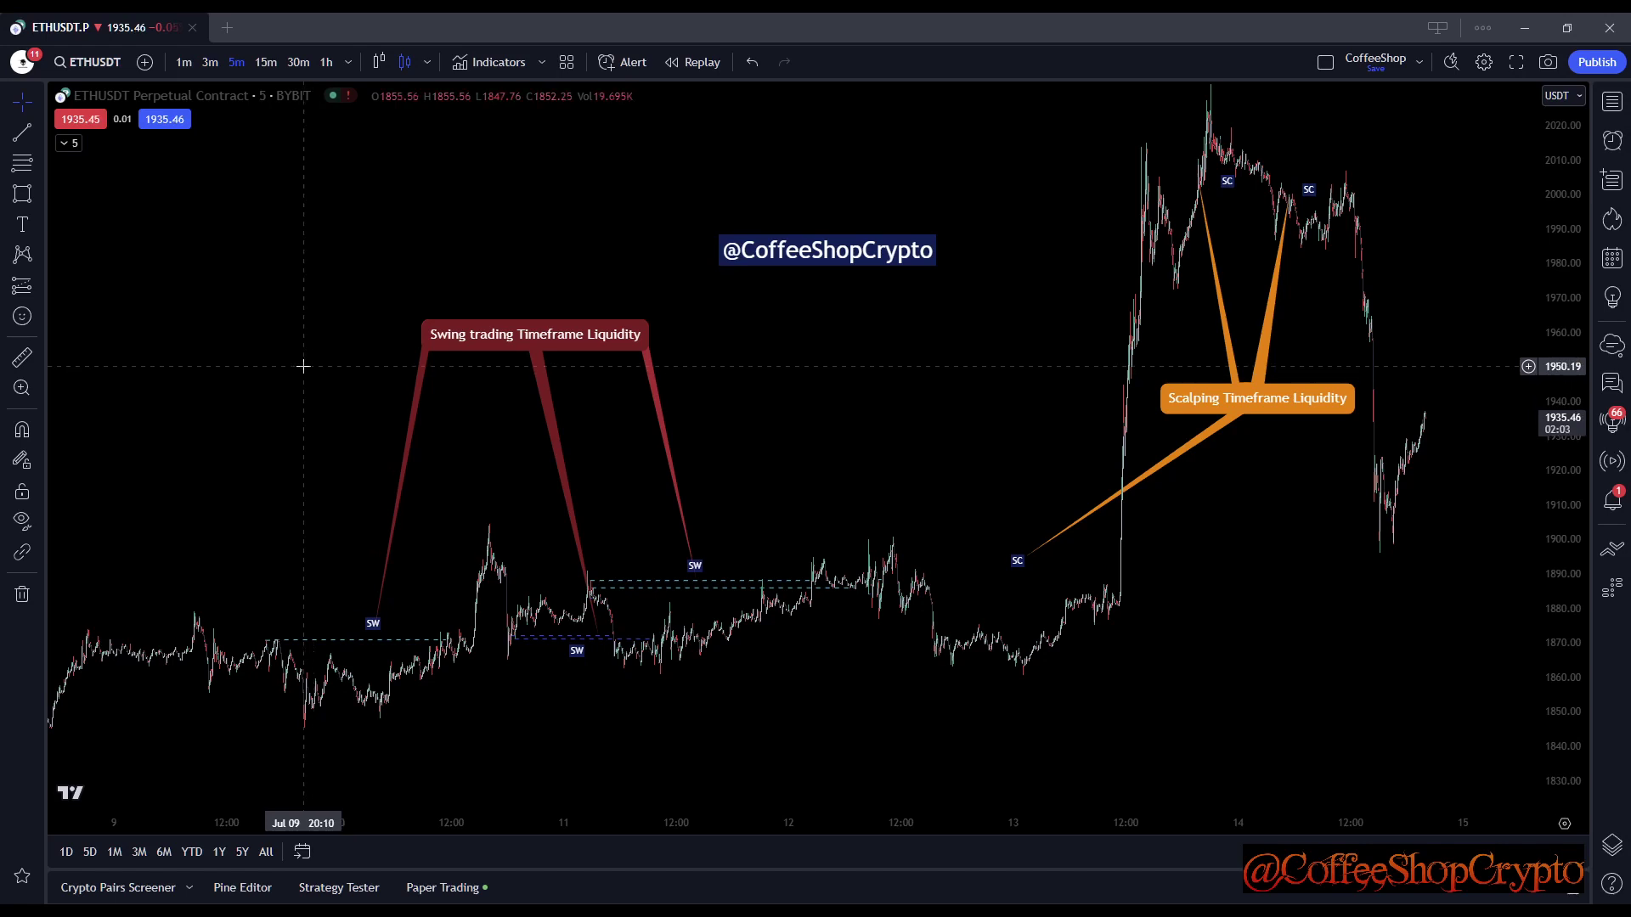
{"action": "left_click_drag", "start_coordinate": [299, 525], "coordinate": [308, 499]}
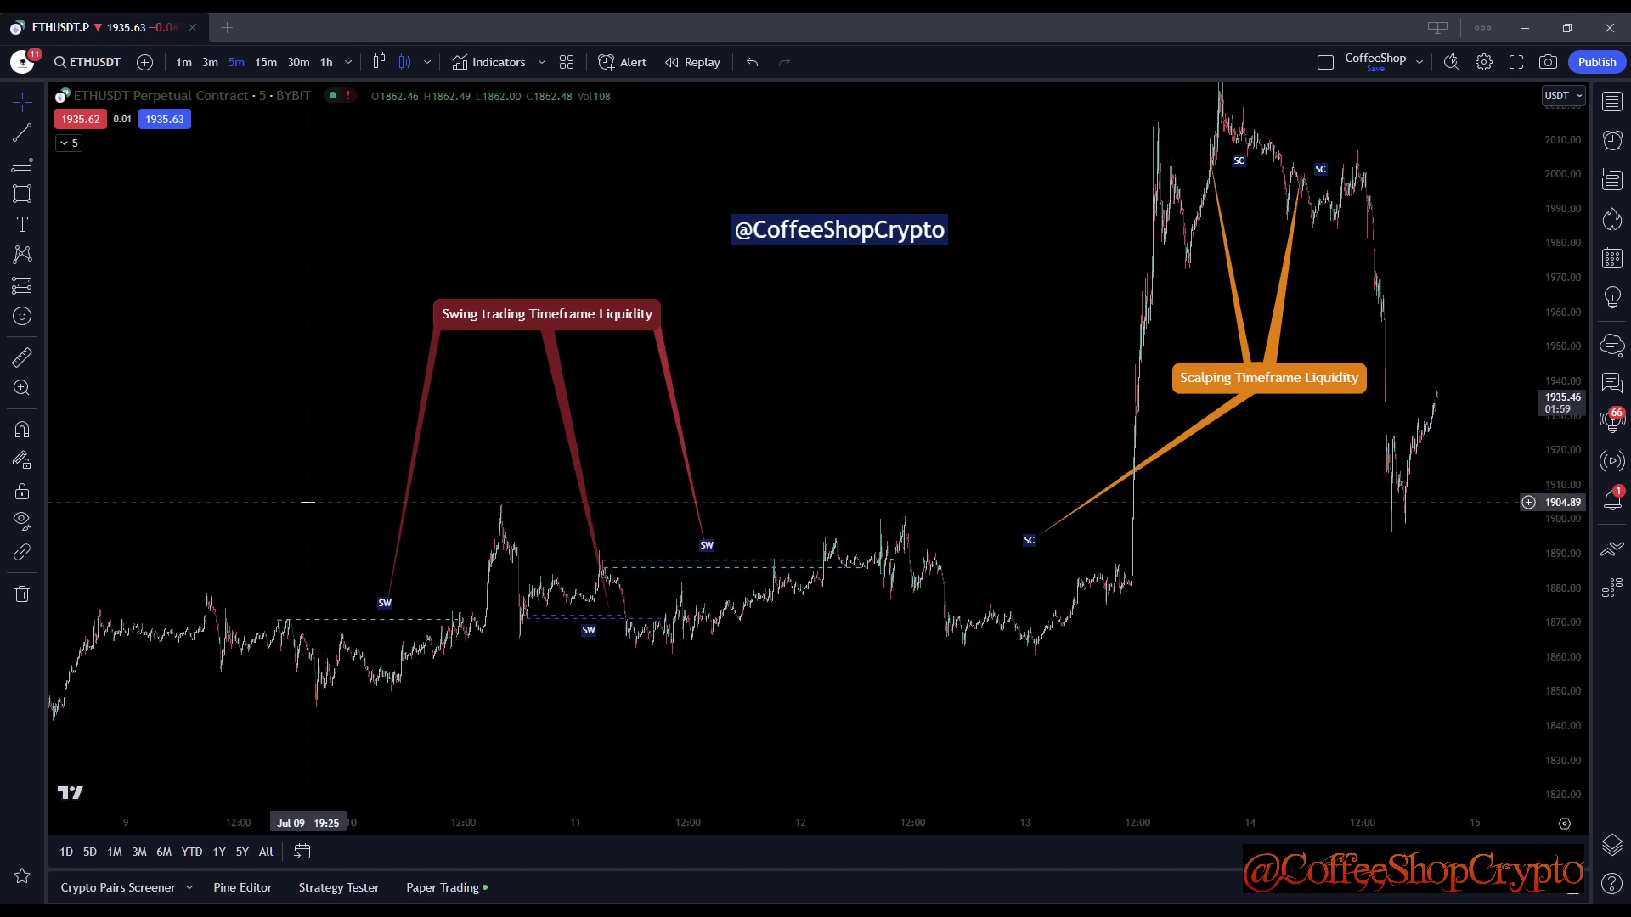
{"action": "scroll", "coordinate": [364, 504], "scroll_direction": "down", "scroll_amount": 3}
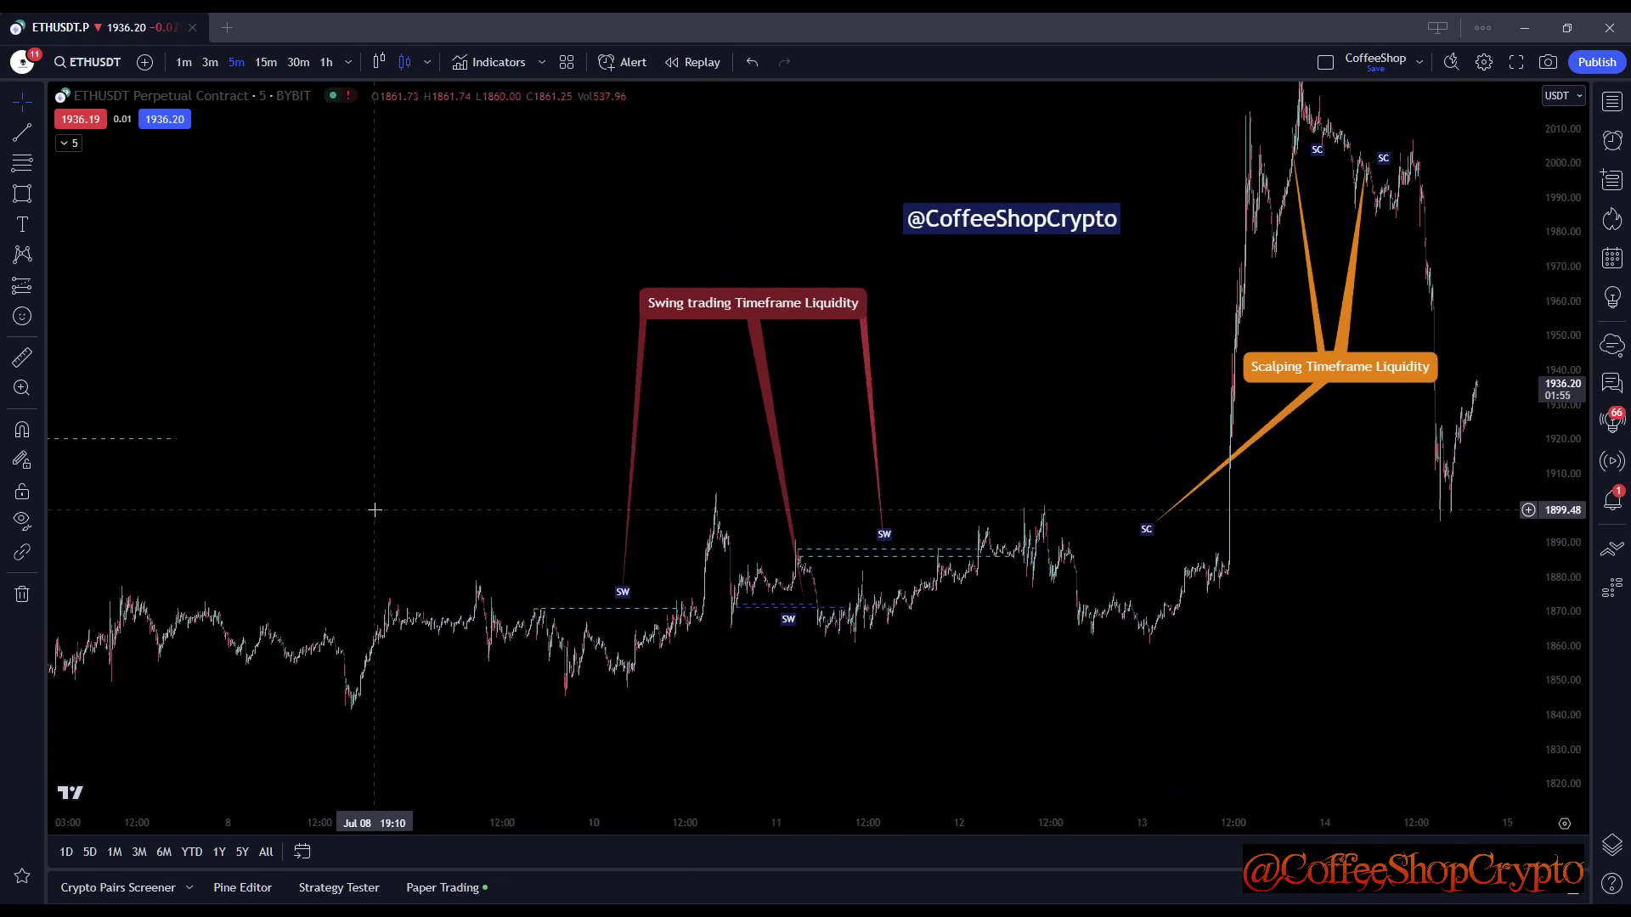
{"action": "scroll", "coordinate": [366, 506], "scroll_direction": "up", "scroll_amount": 2}
{"action": "left_click_drag", "start_coordinate": [543, 673], "coordinate": [462, 680]}
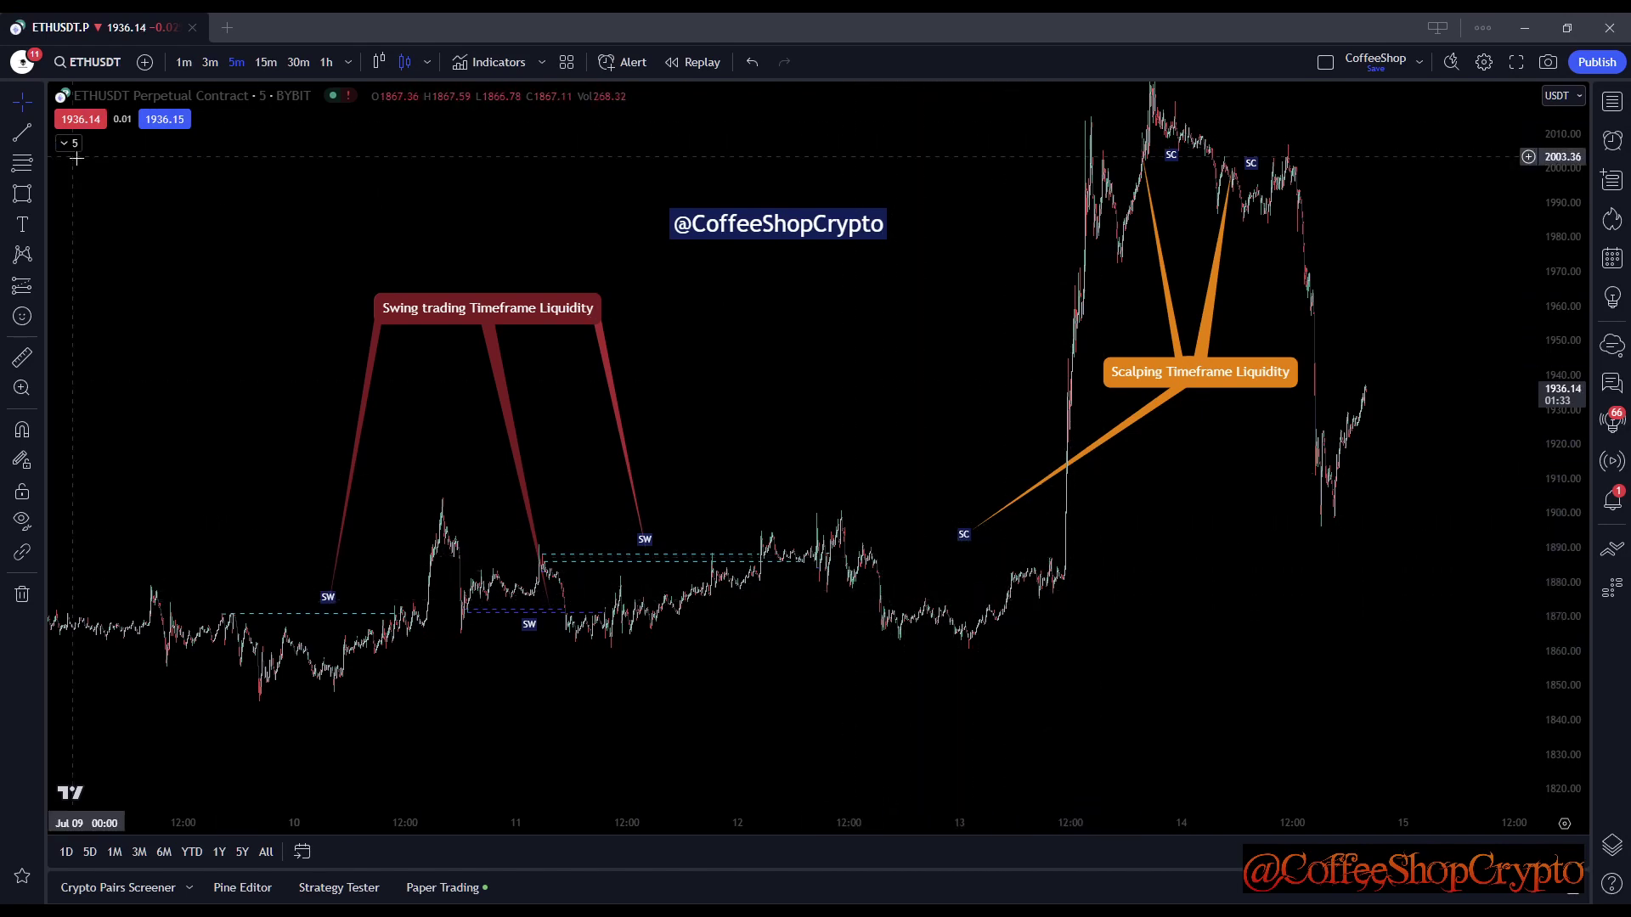
- Re-tick Scalpig Liquidity in the CSC_MassEfx SMC Liq and Piv inputs and apply
{"action": "double_click", "coordinate": [605, 557]}
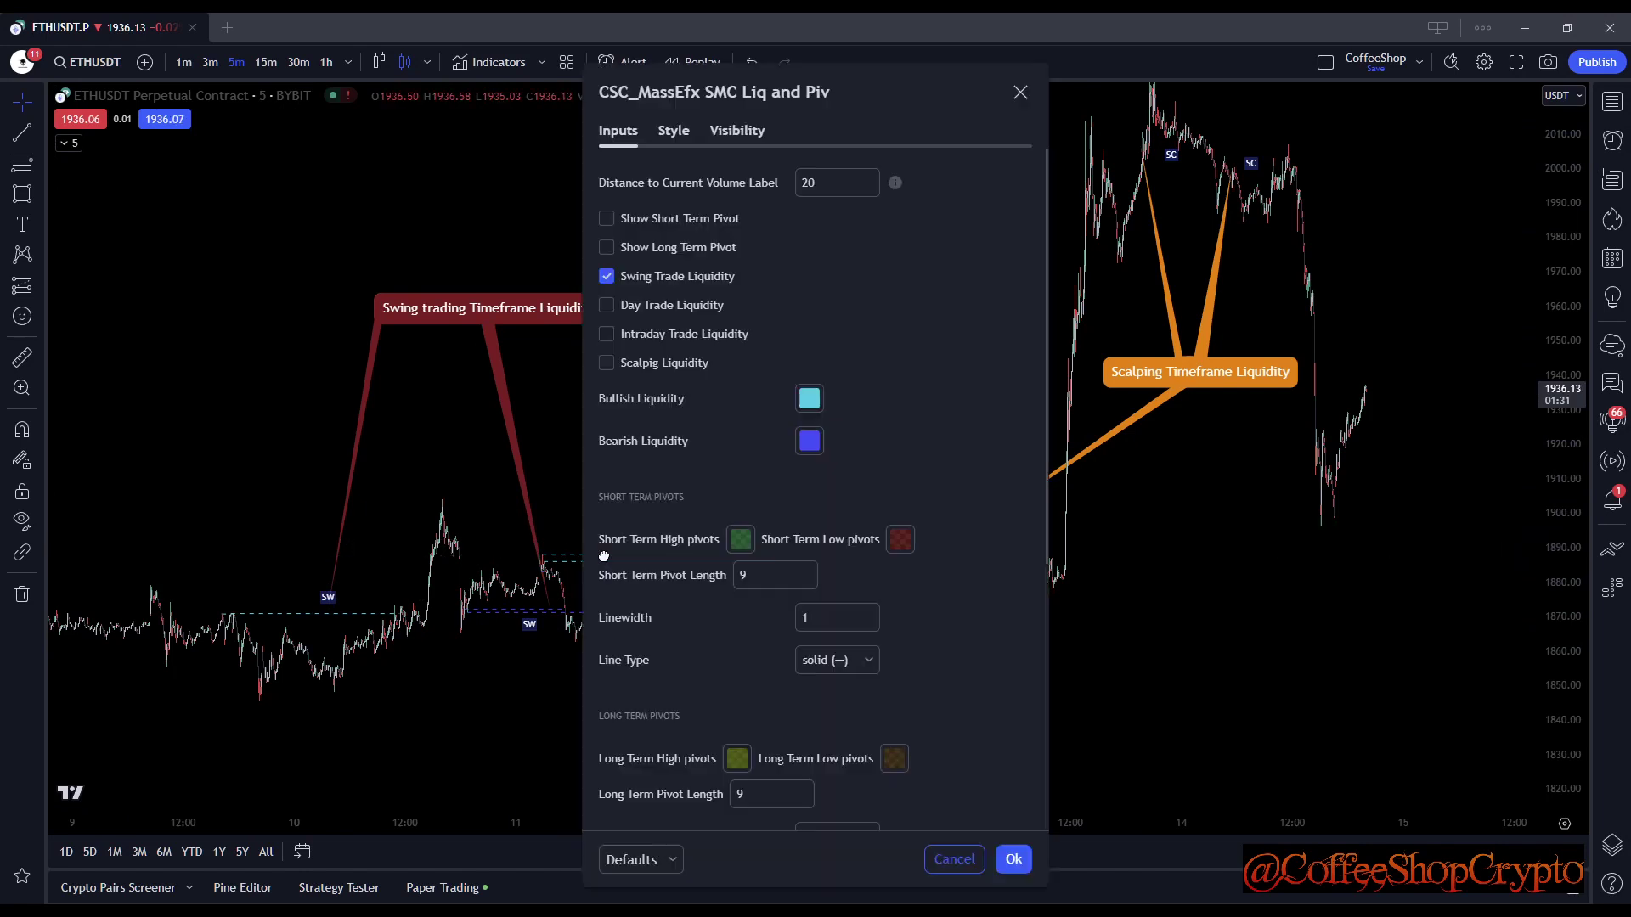
{"action": "left_click", "coordinate": [607, 363]}
{"action": "left_click", "coordinate": [1013, 859]}
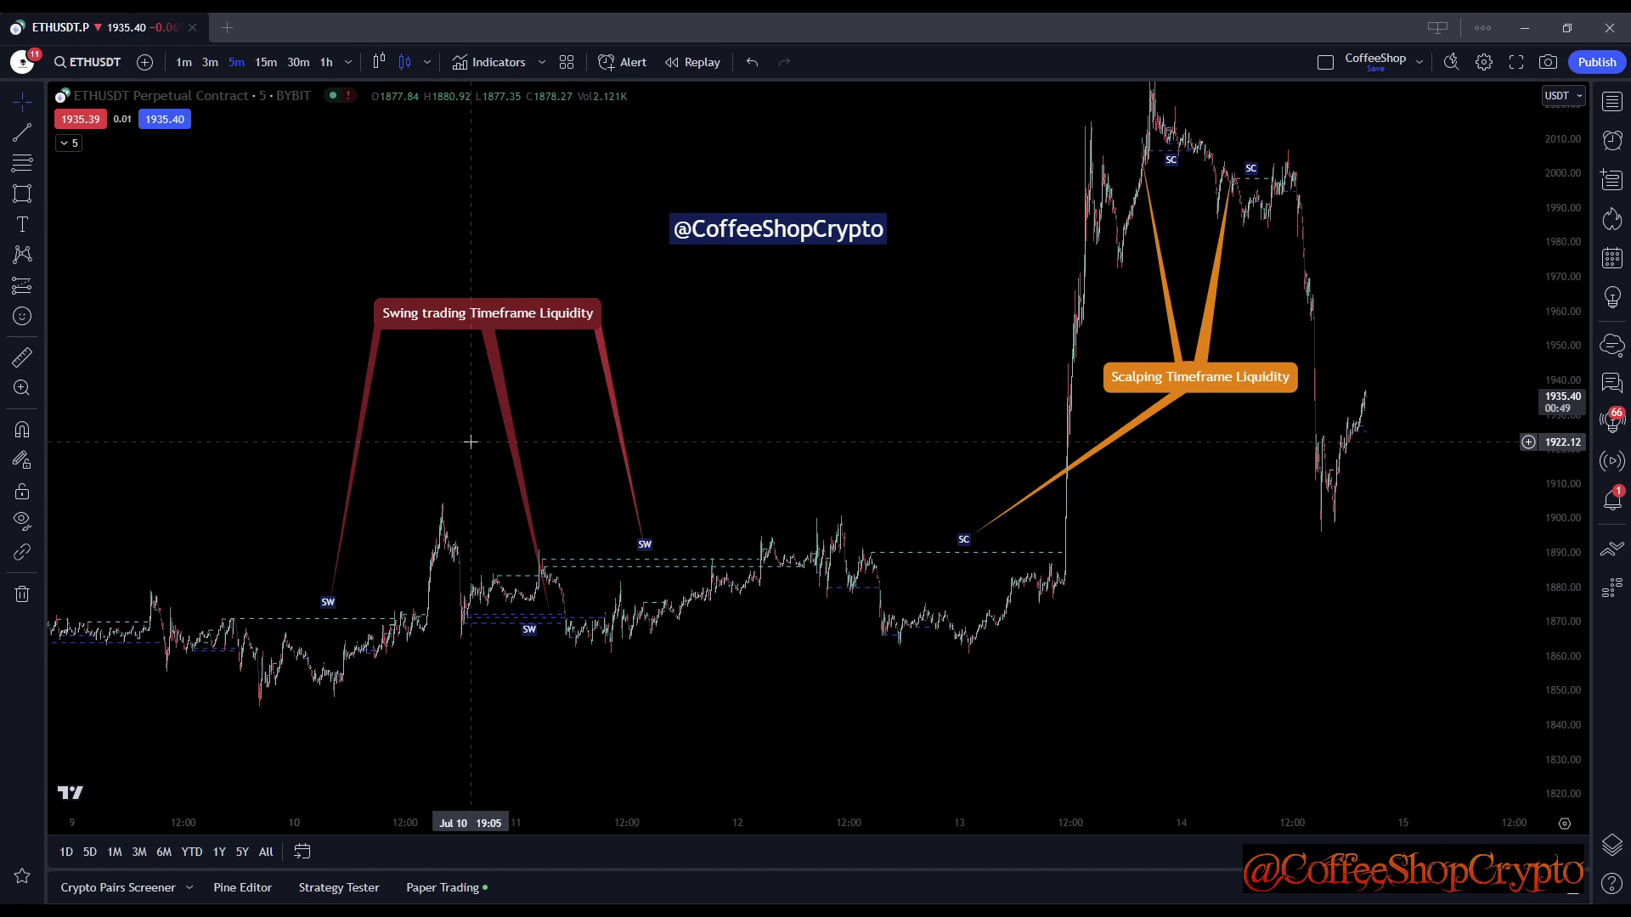
- Draw a red trend line from the SC liquidity level to Jul 13 near 1893
{"action": "scroll", "coordinate": [601, 447], "scroll_direction": "up", "scroll_amount": 1}
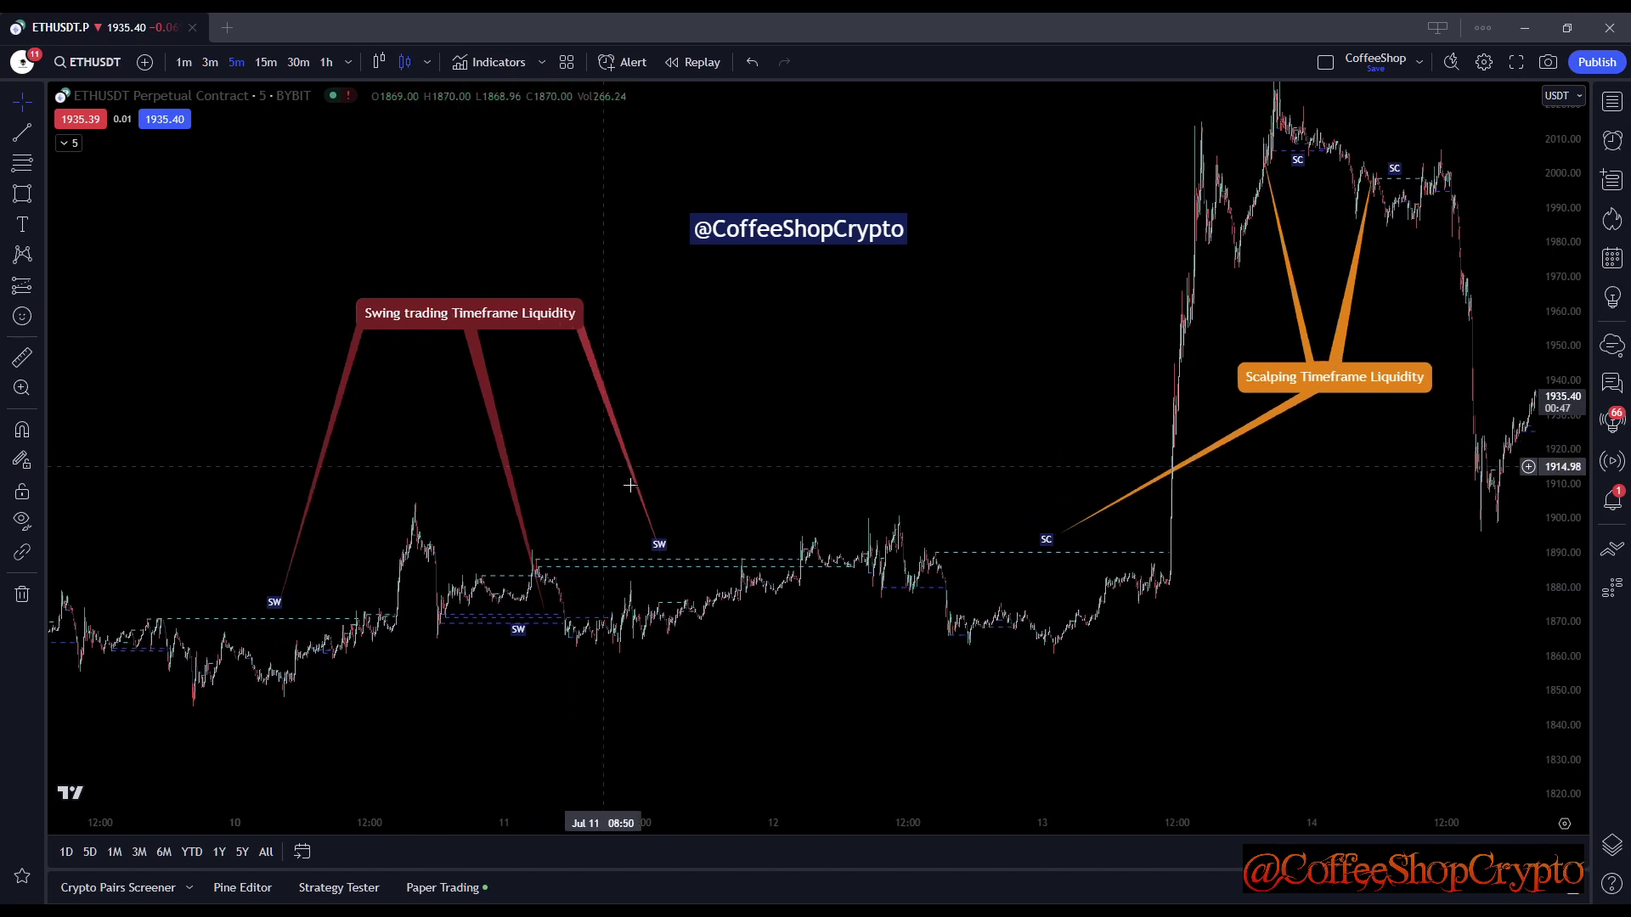
{"action": "scroll", "coordinate": [1027, 757], "scroll_direction": "up", "scroll_amount": 1}
{"action": "left_click", "coordinate": [22, 132]}
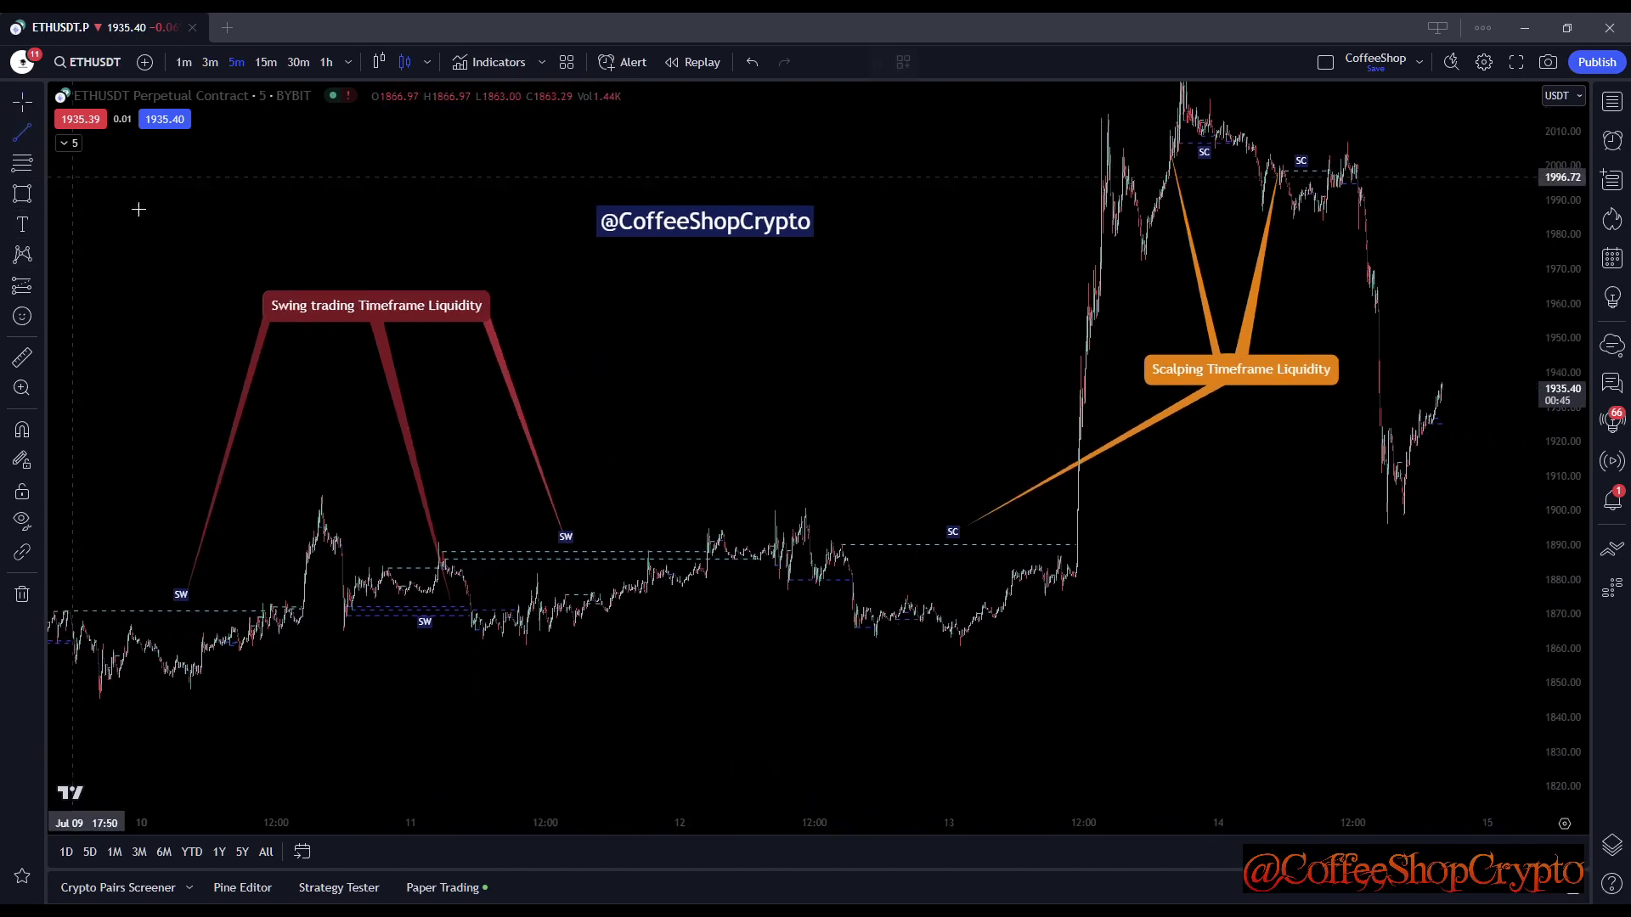
{"action": "left_click", "coordinate": [832, 539]}
{"action": "left_click", "coordinate": [1047, 535]}
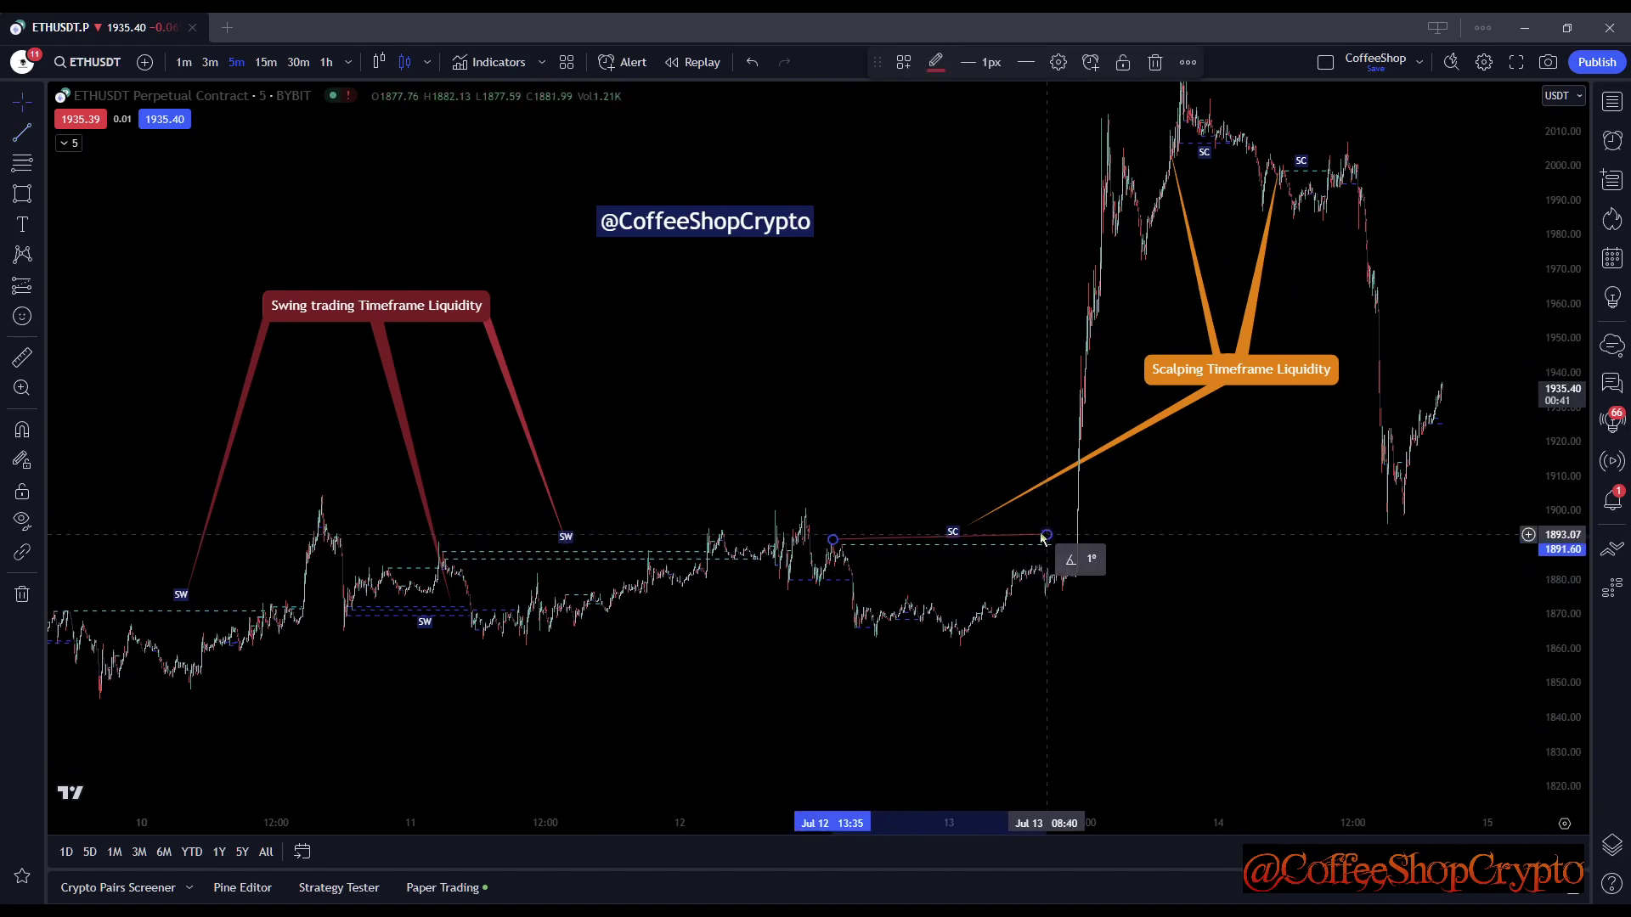
{"action": "left_click", "coordinate": [833, 648]}
- Rescale the view and adjust both line endpoints until it runs flat near 1892
{"action": "scroll", "coordinate": [833, 648], "scroll_direction": "up", "scroll_amount": 3}
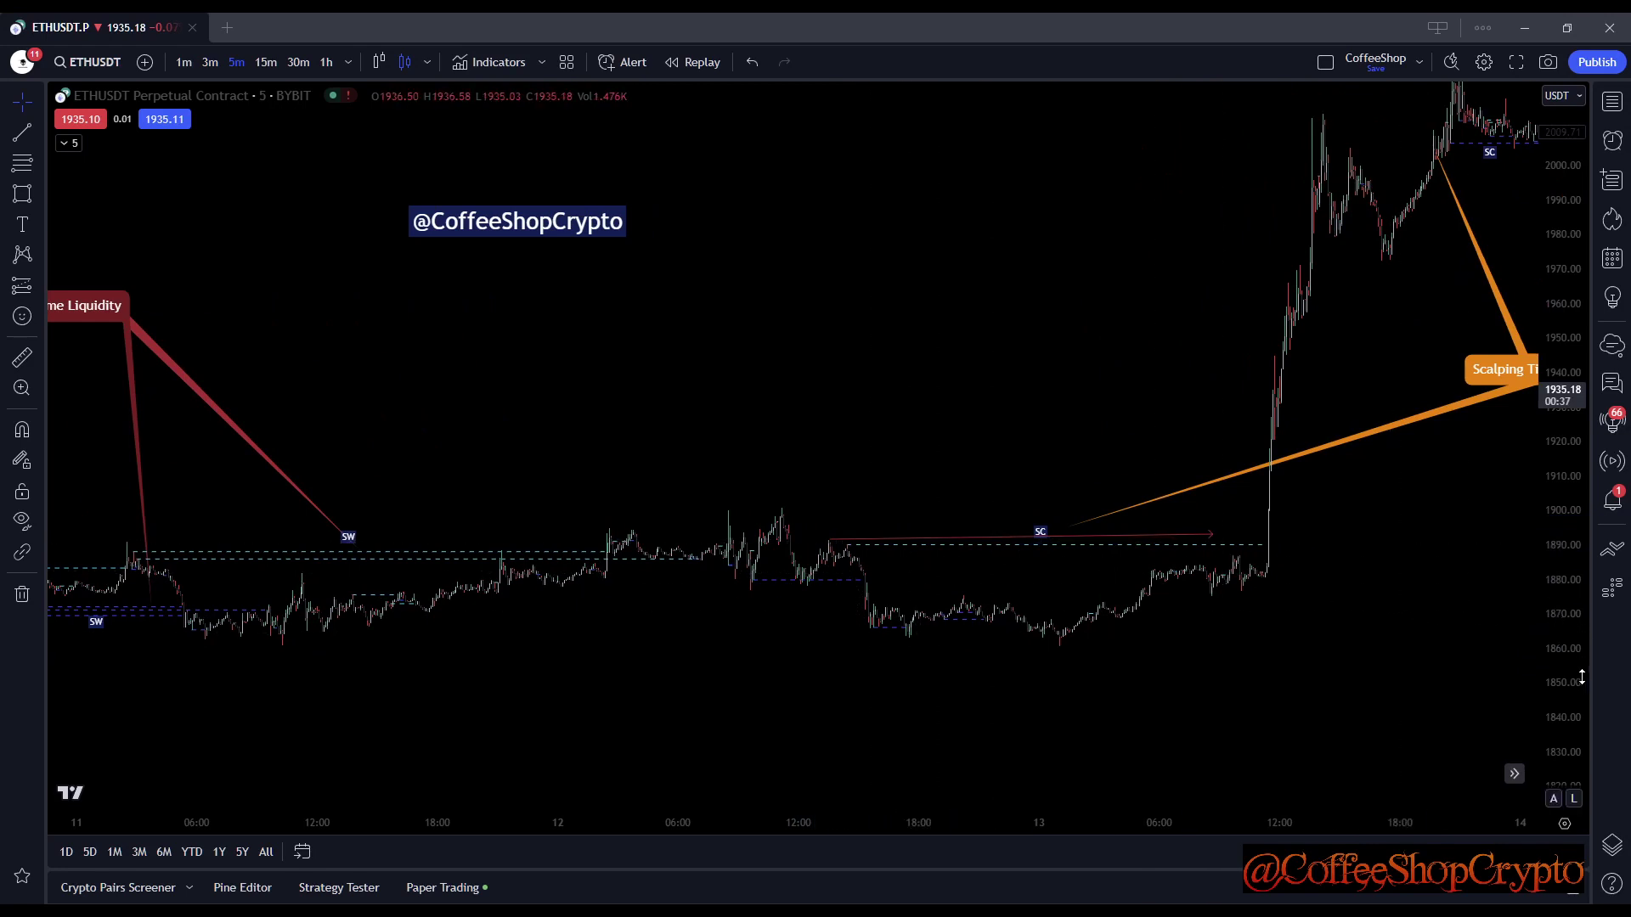
{"action": "left_click_drag", "start_coordinate": [1582, 678], "coordinate": [1574, 722]}
{"action": "left_click_drag", "start_coordinate": [976, 528], "coordinate": [910, 400]}
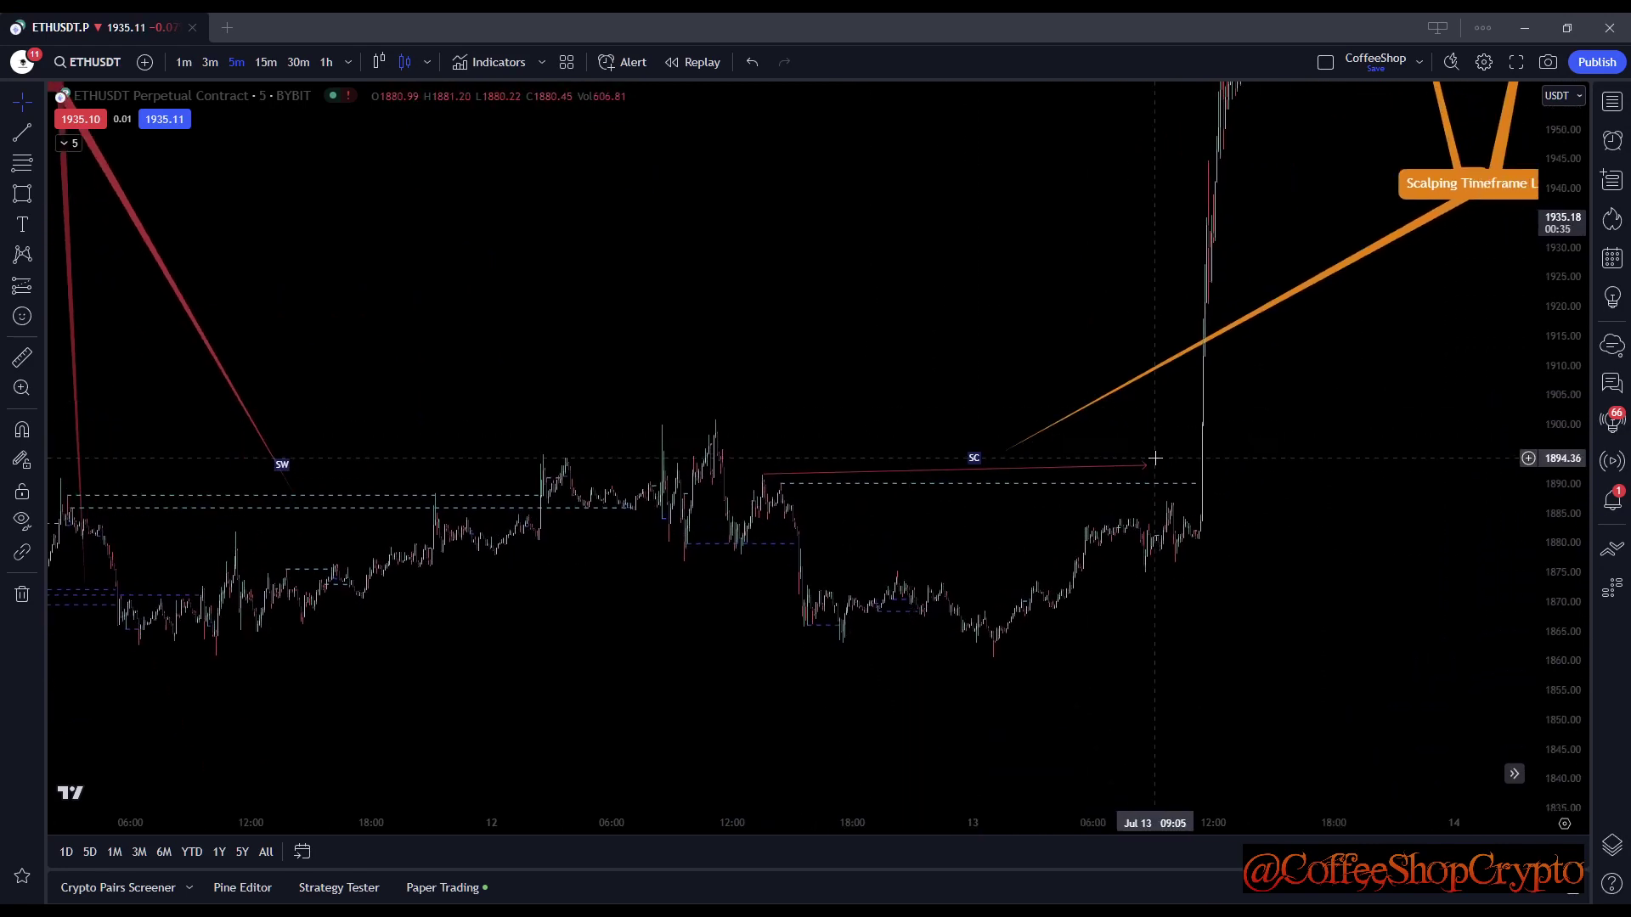
{"action": "left_click_drag", "start_coordinate": [1156, 459], "coordinate": [1148, 475]}
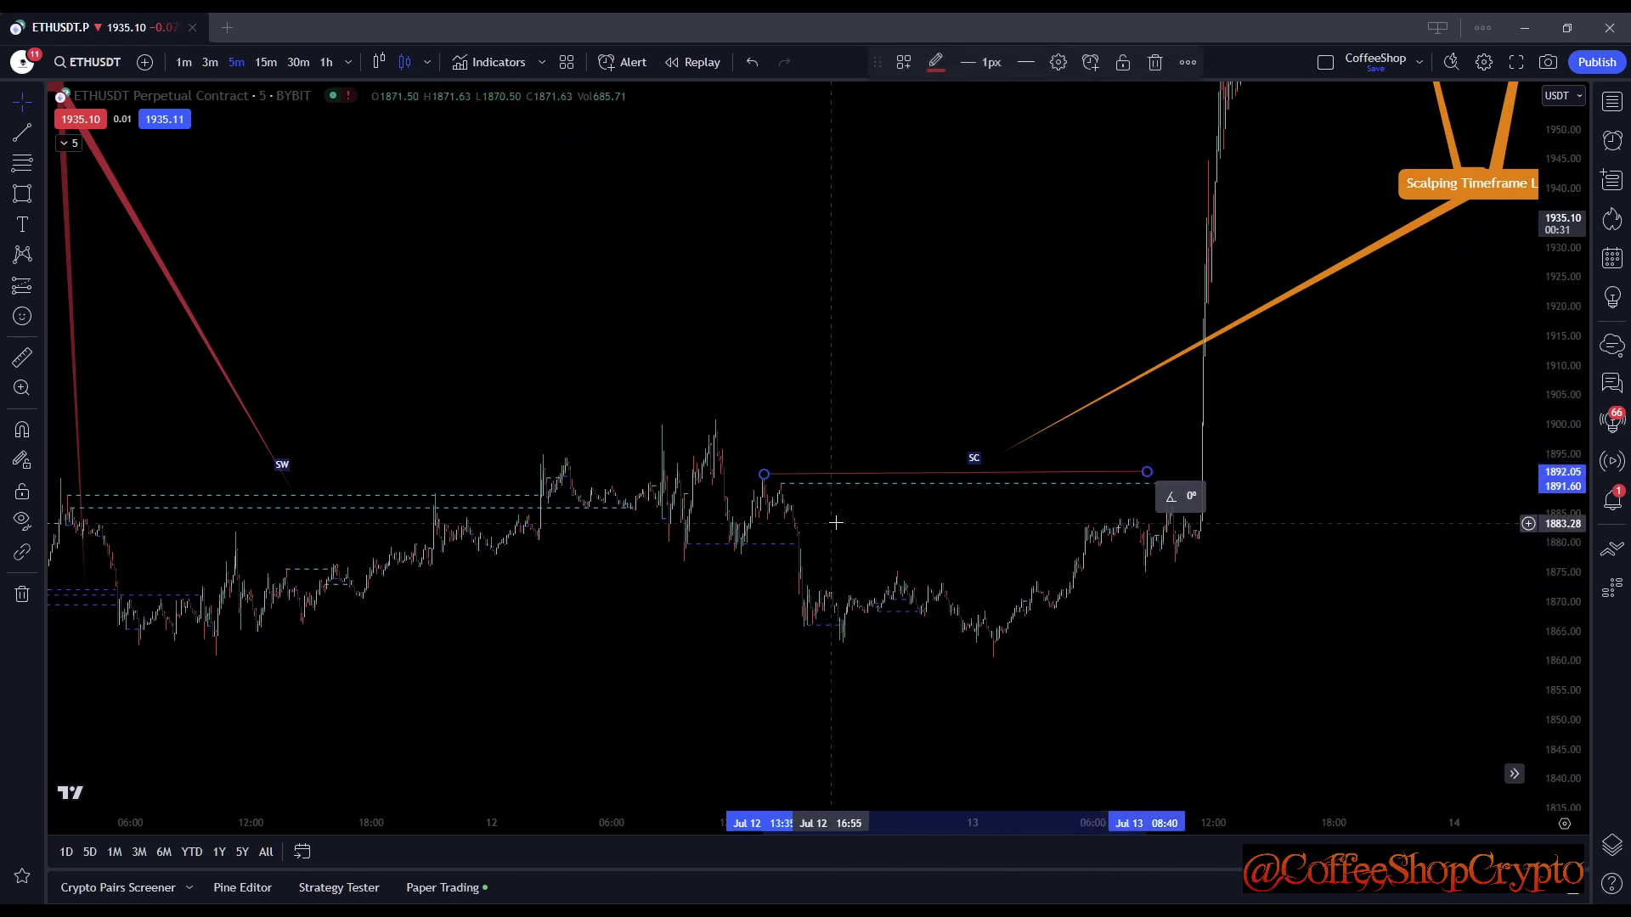
{"action": "left_click", "coordinate": [932, 514]}
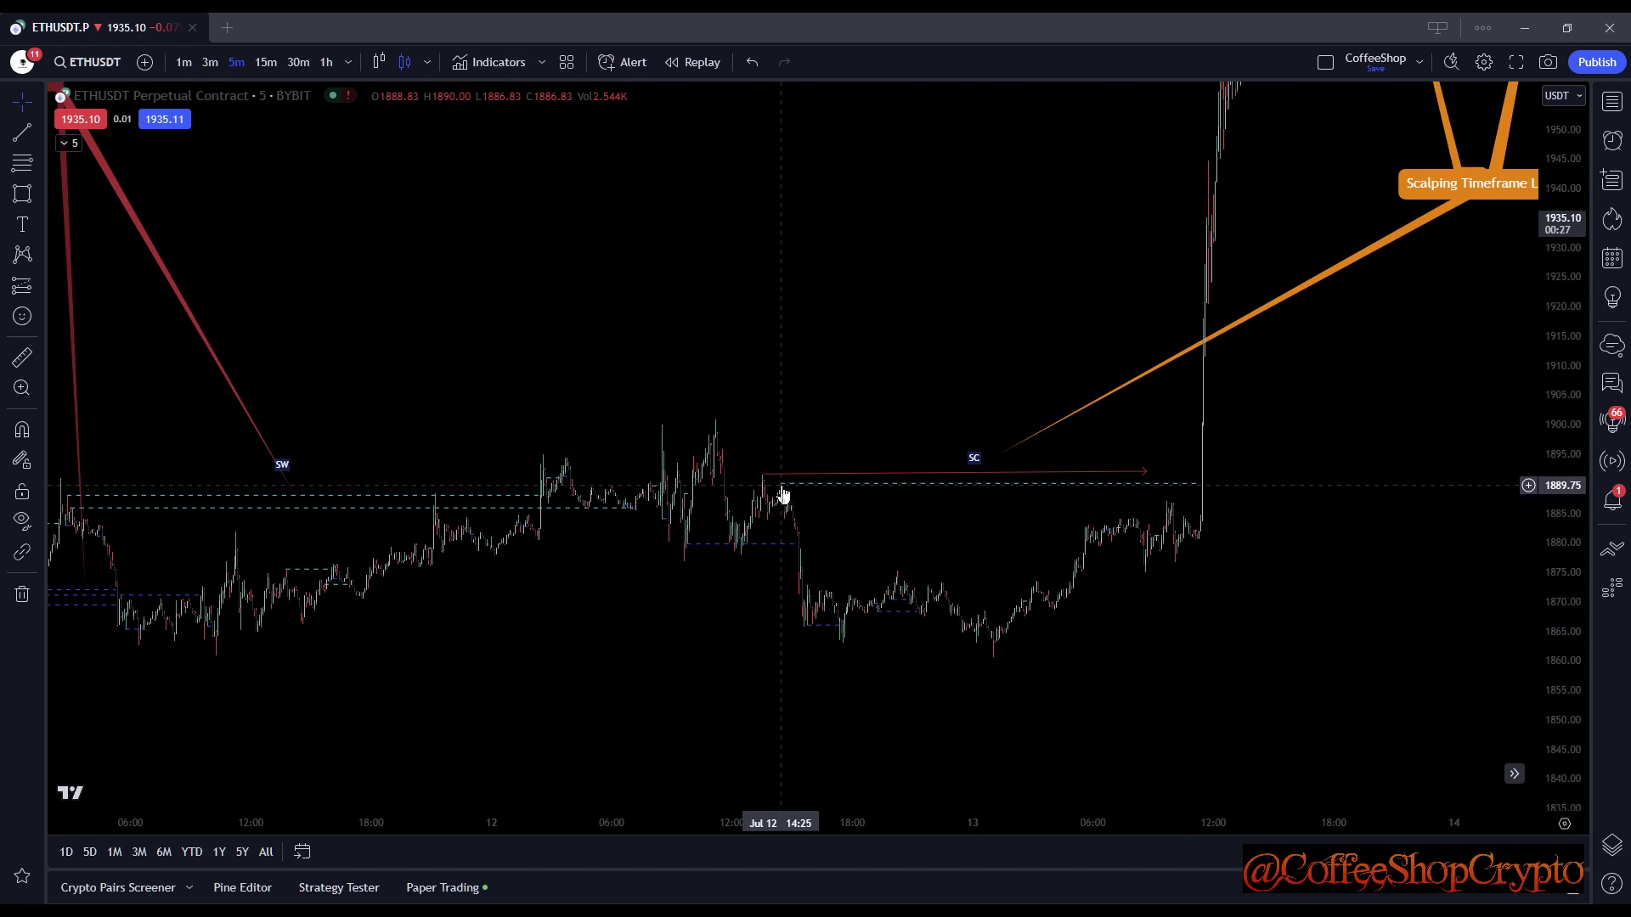
{"action": "left_click_drag", "start_coordinate": [765, 476], "coordinate": [765, 481]}
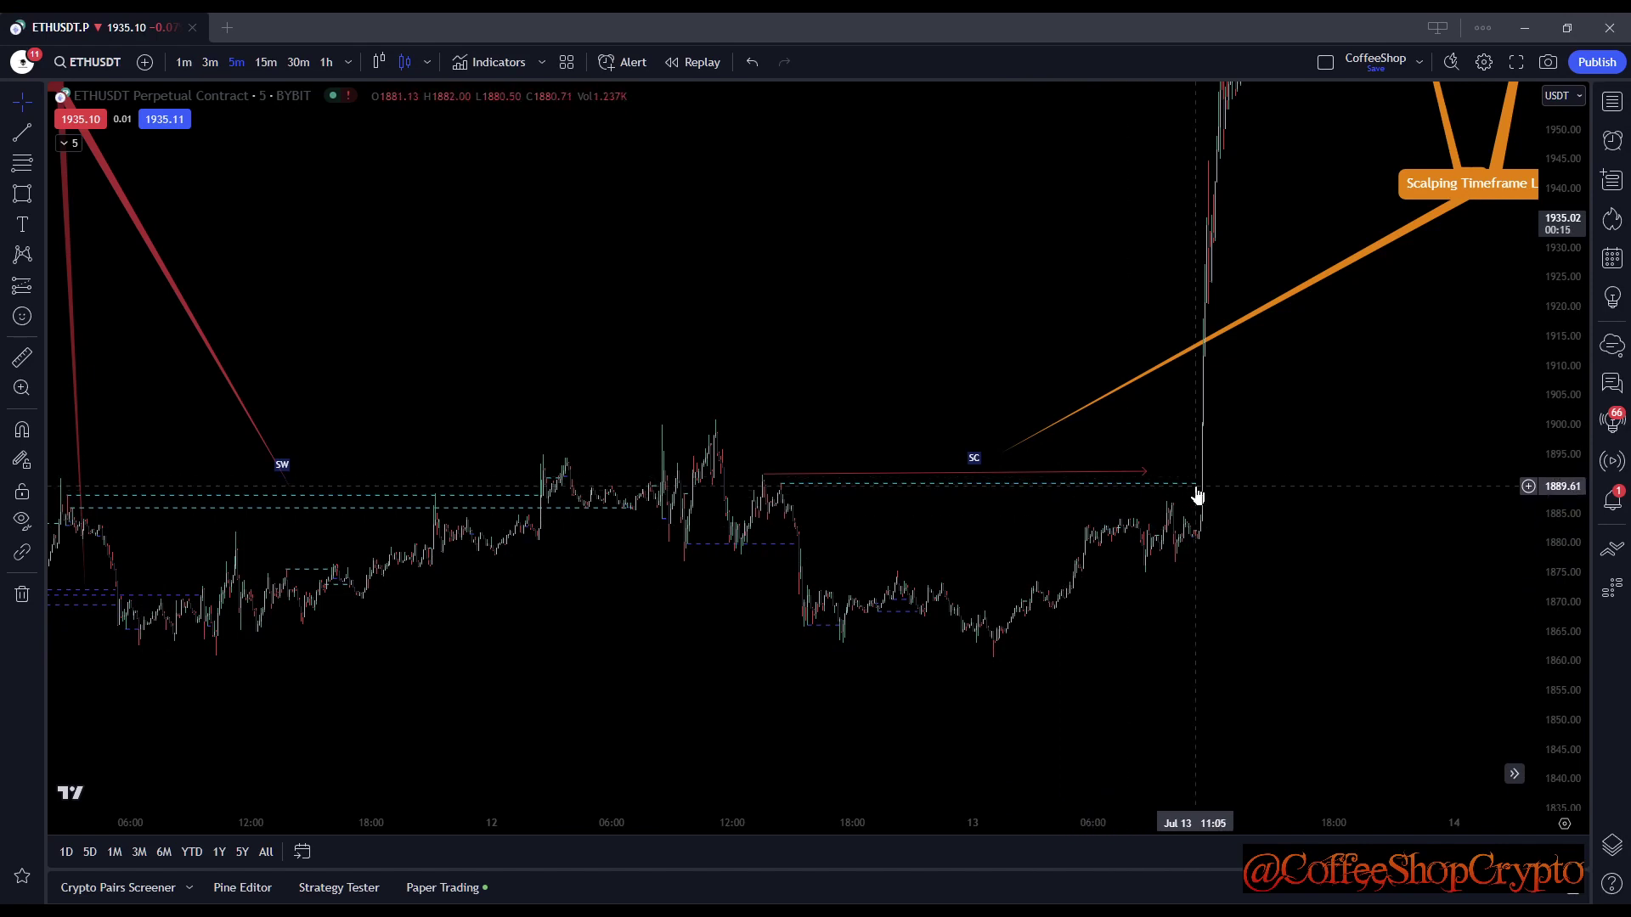
{"action": "scroll", "coordinate": [1198, 495], "scroll_direction": "up", "scroll_amount": 4}
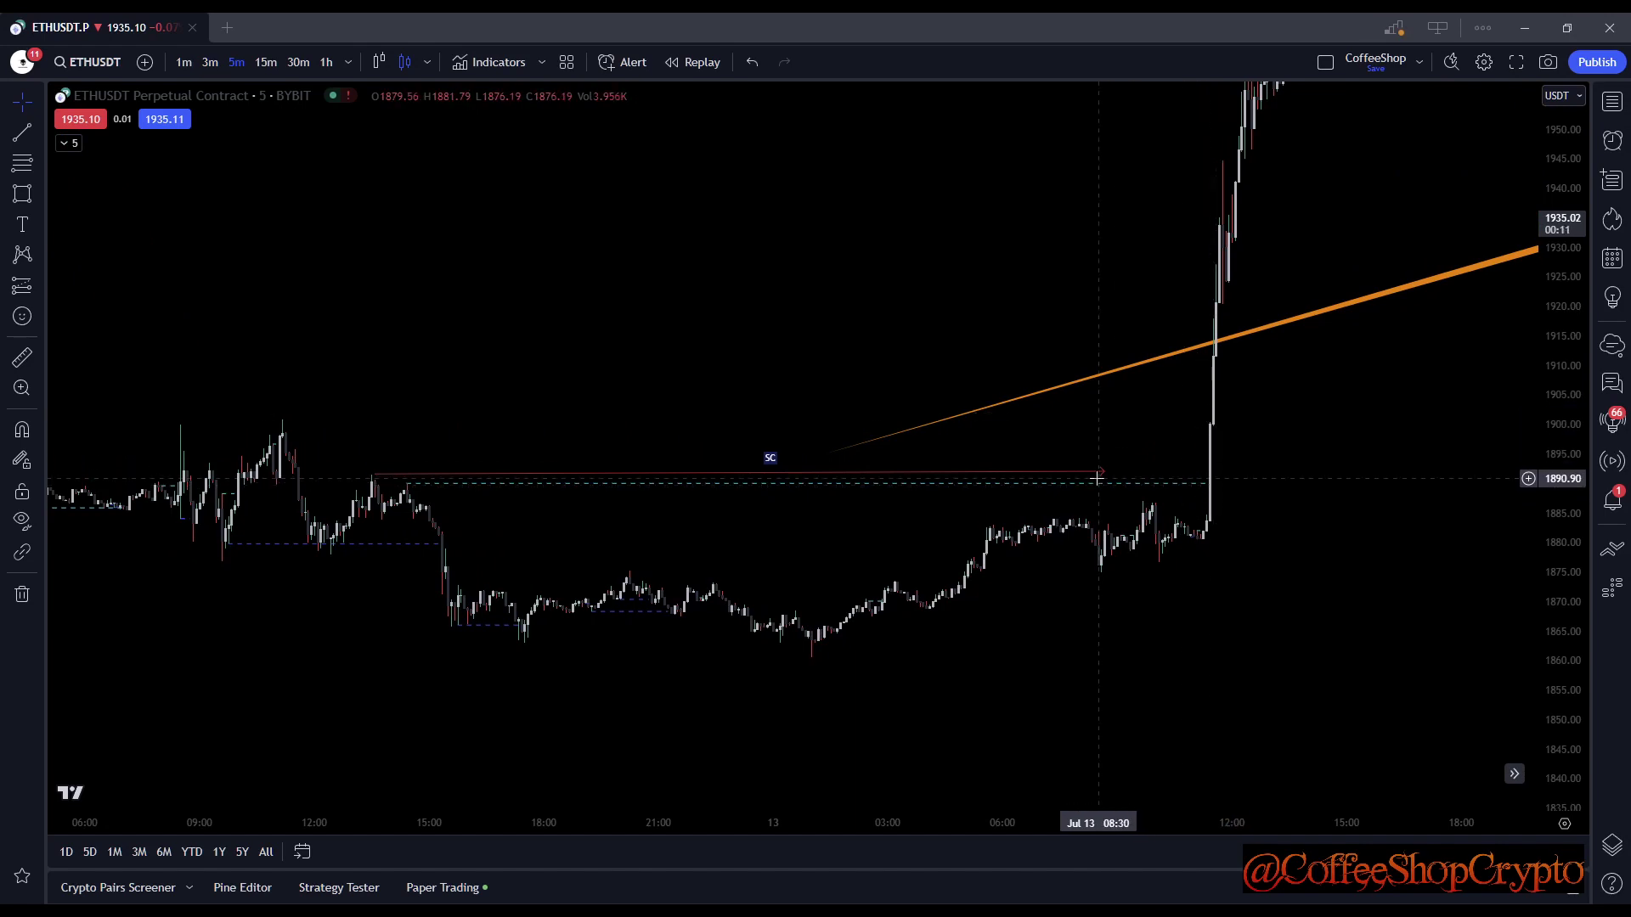
{"action": "scroll", "coordinate": [1265, 467], "scroll_direction": "down", "scroll_amount": 2}
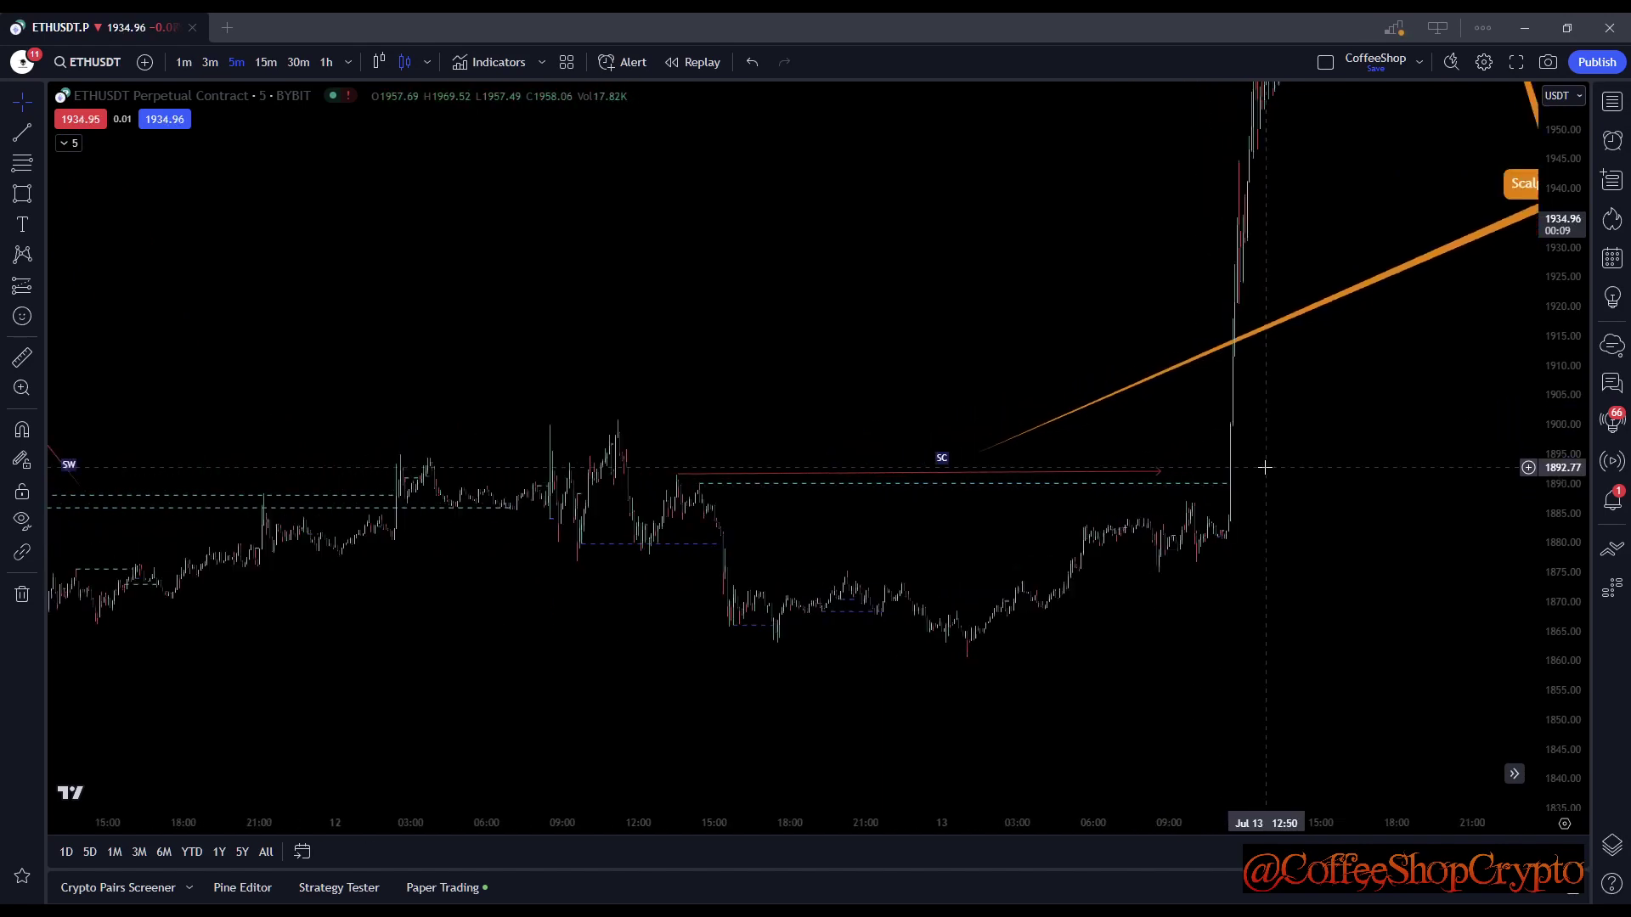
{"action": "scroll", "coordinate": [1283, 484], "scroll_direction": "down", "scroll_amount": 1}
{"action": "scroll", "coordinate": [633, 658], "scroll_direction": "down", "scroll_amount": 3}
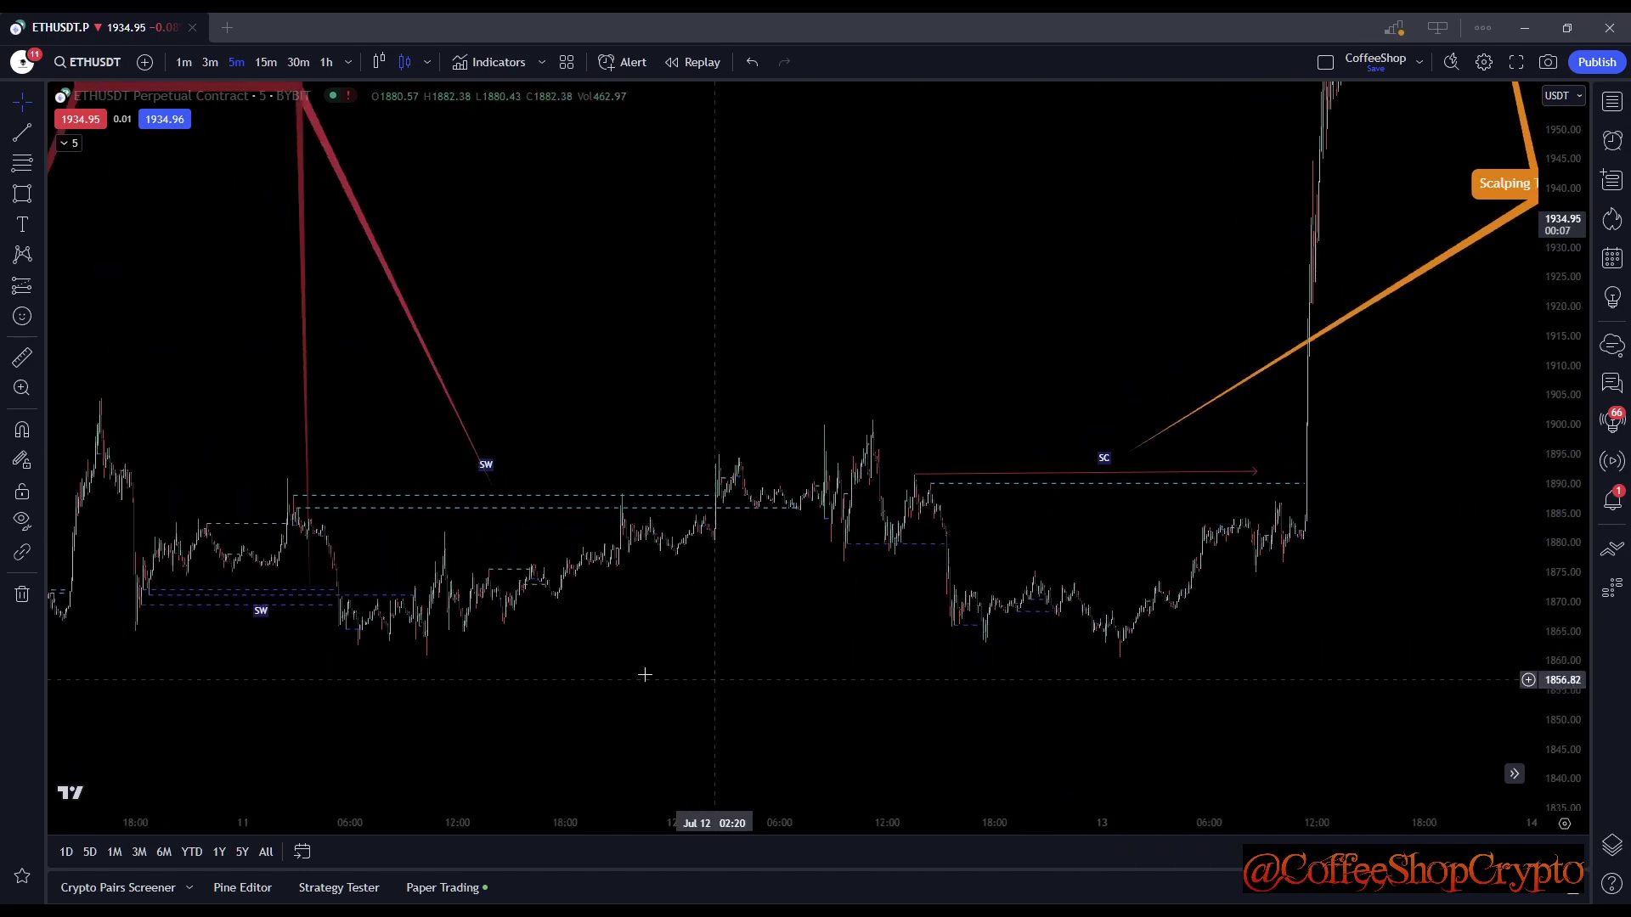
{"action": "left_click_drag", "start_coordinate": [645, 674], "coordinate": [500, 662]}
{"action": "left_click", "coordinate": [22, 162]}
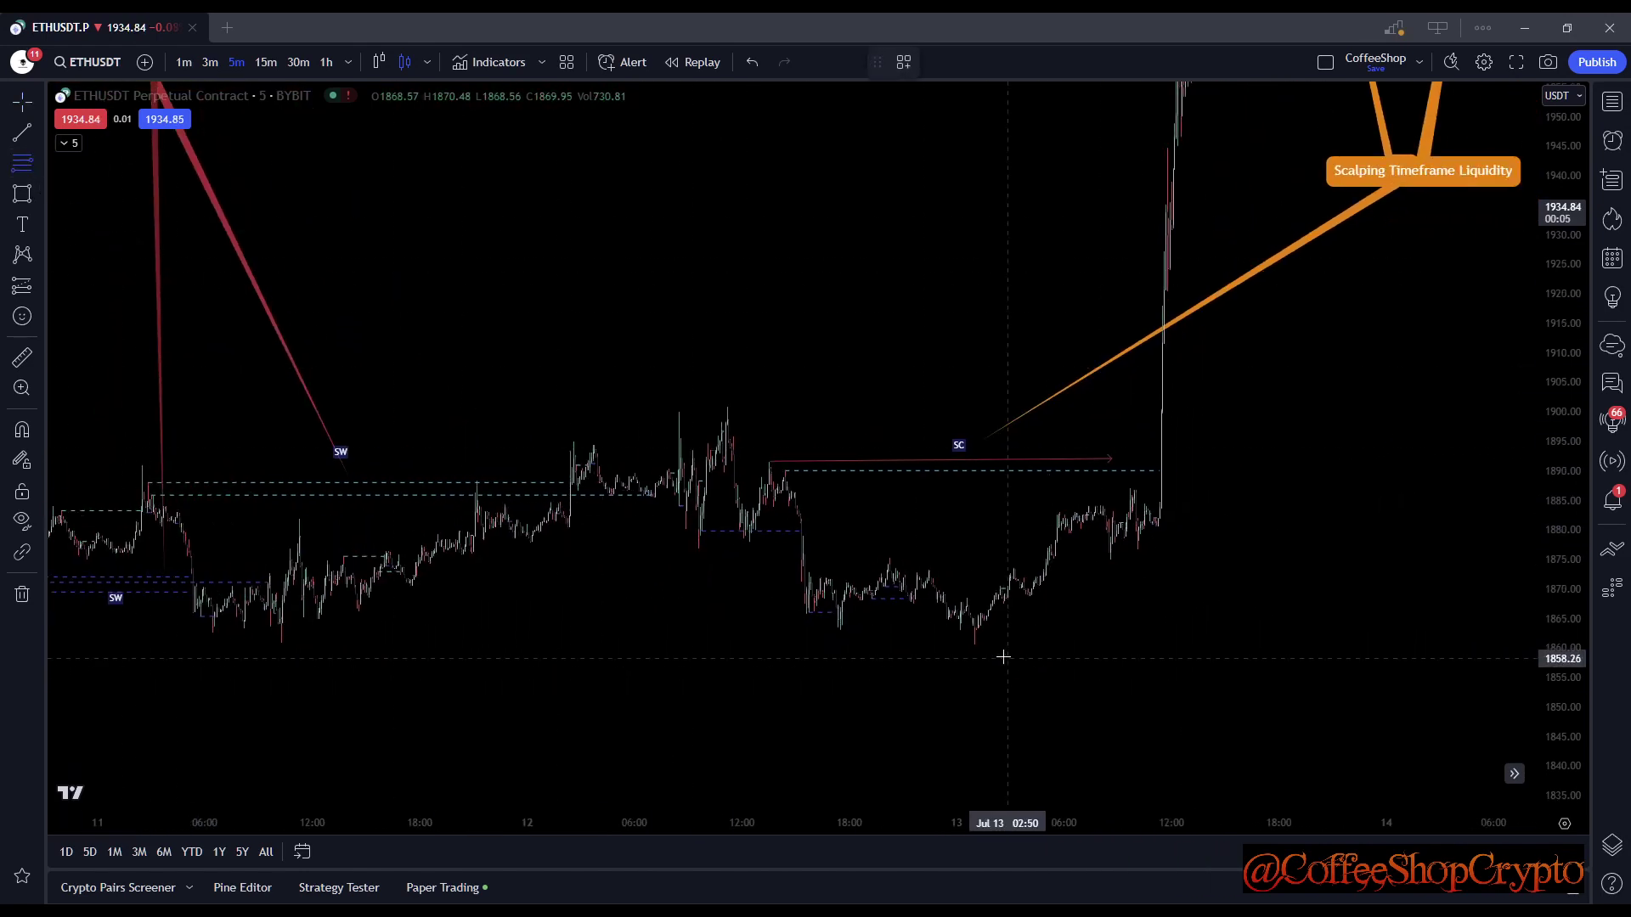
{"action": "left_click", "coordinate": [978, 644]}
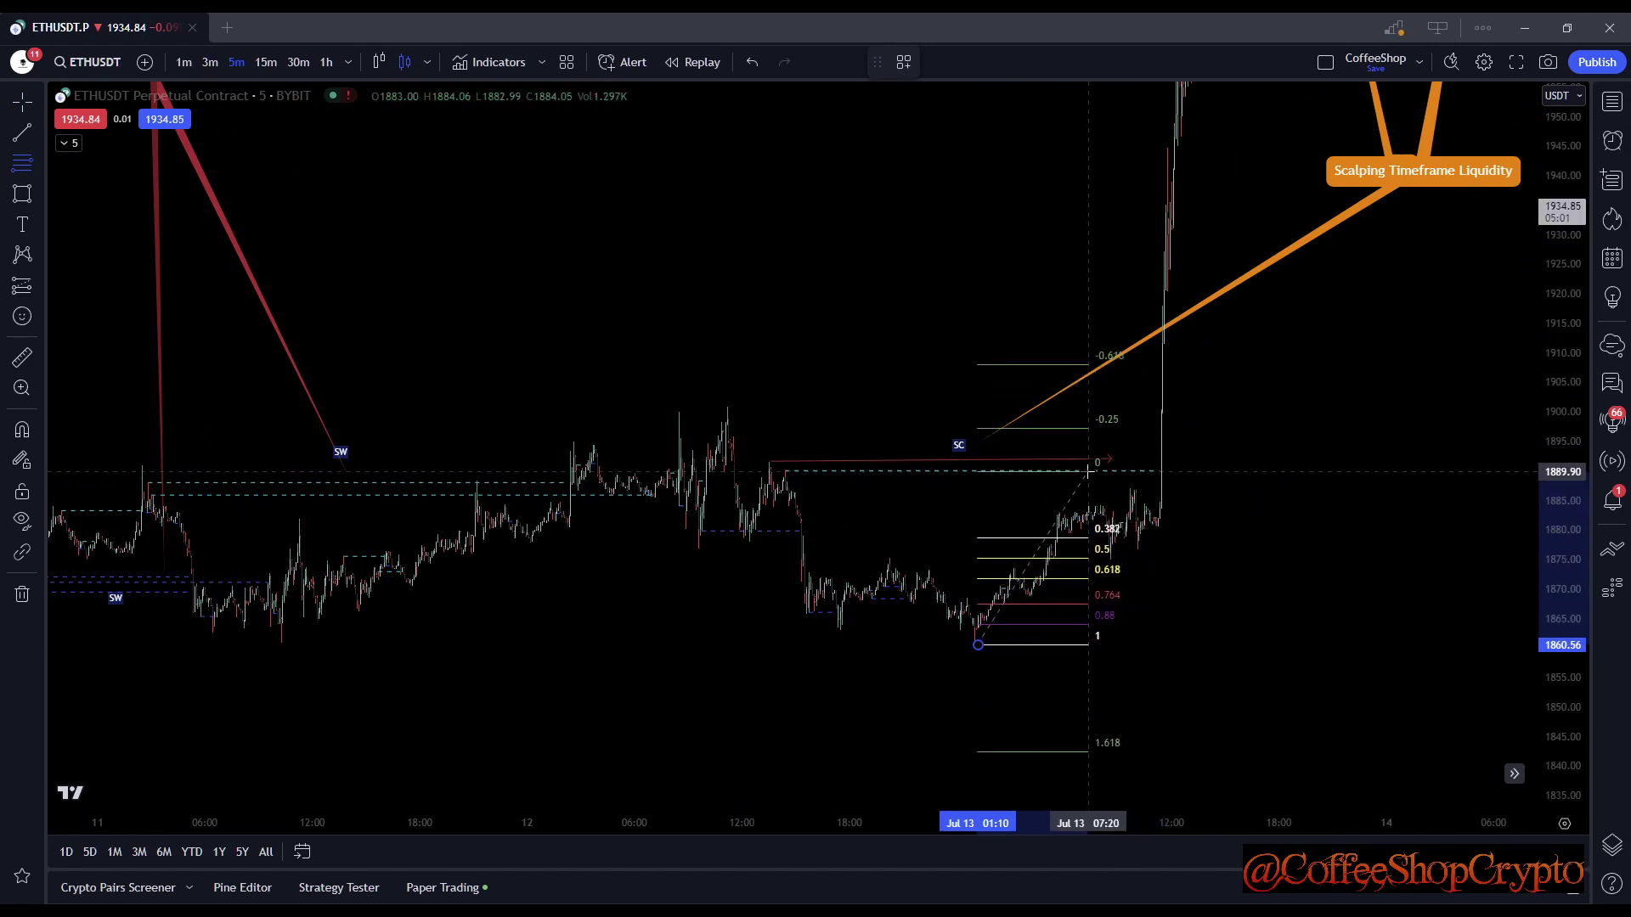
{"action": "left_click", "coordinate": [1310, 348]}
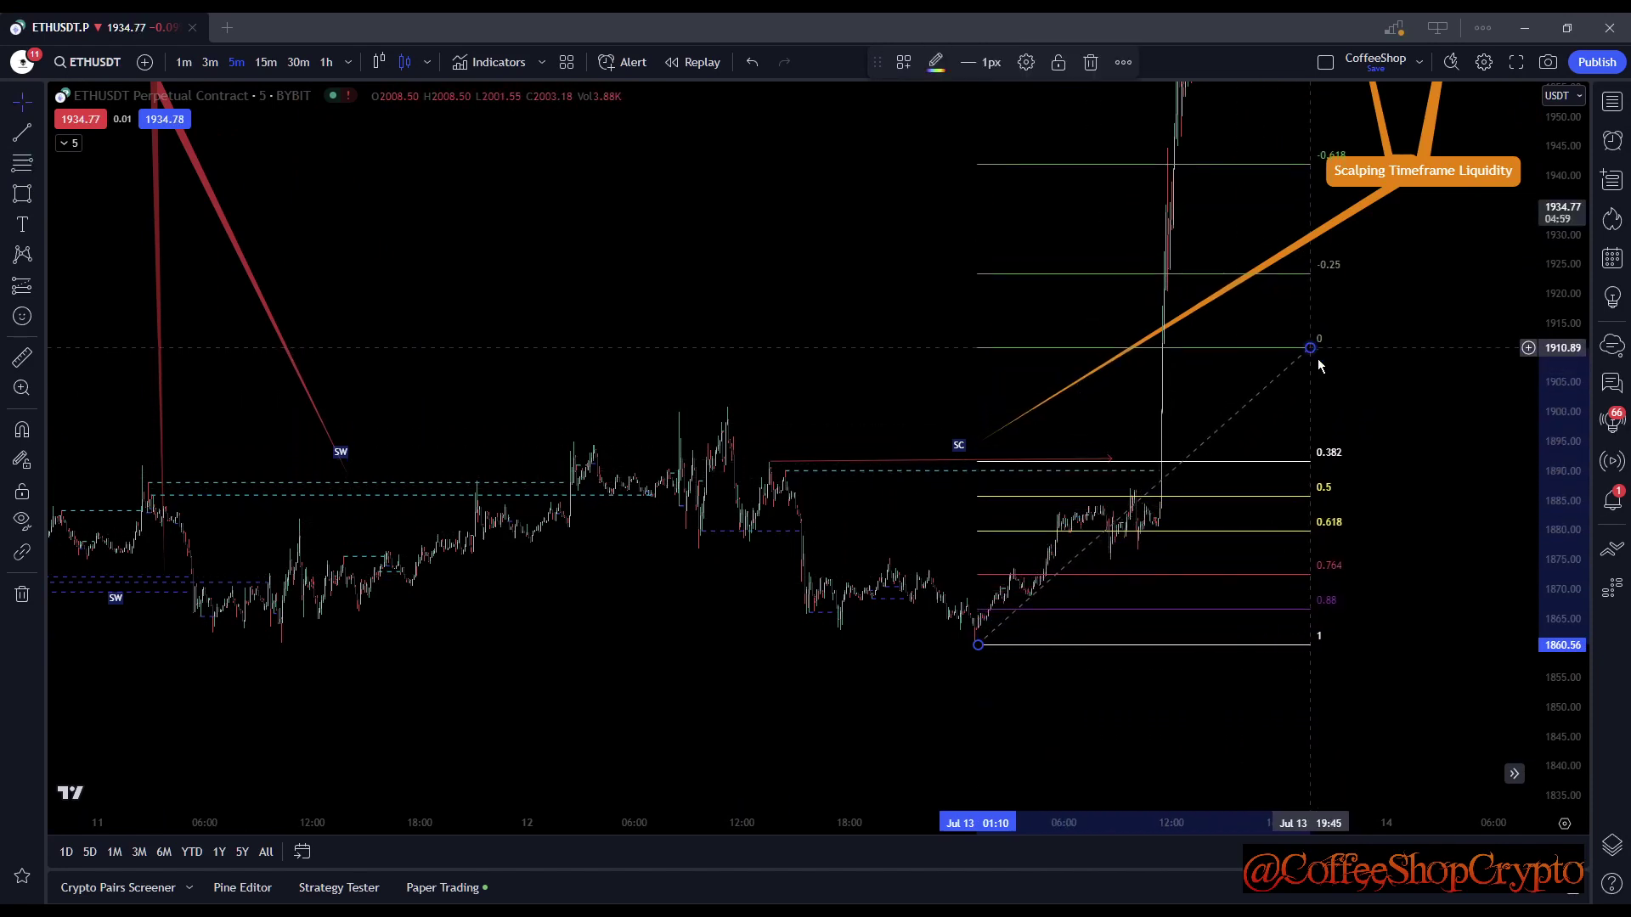
{"action": "left_click", "coordinate": [1426, 474]}
{"action": "scroll", "coordinate": [1420, 478], "scroll_direction": "up", "scroll_amount": 4}
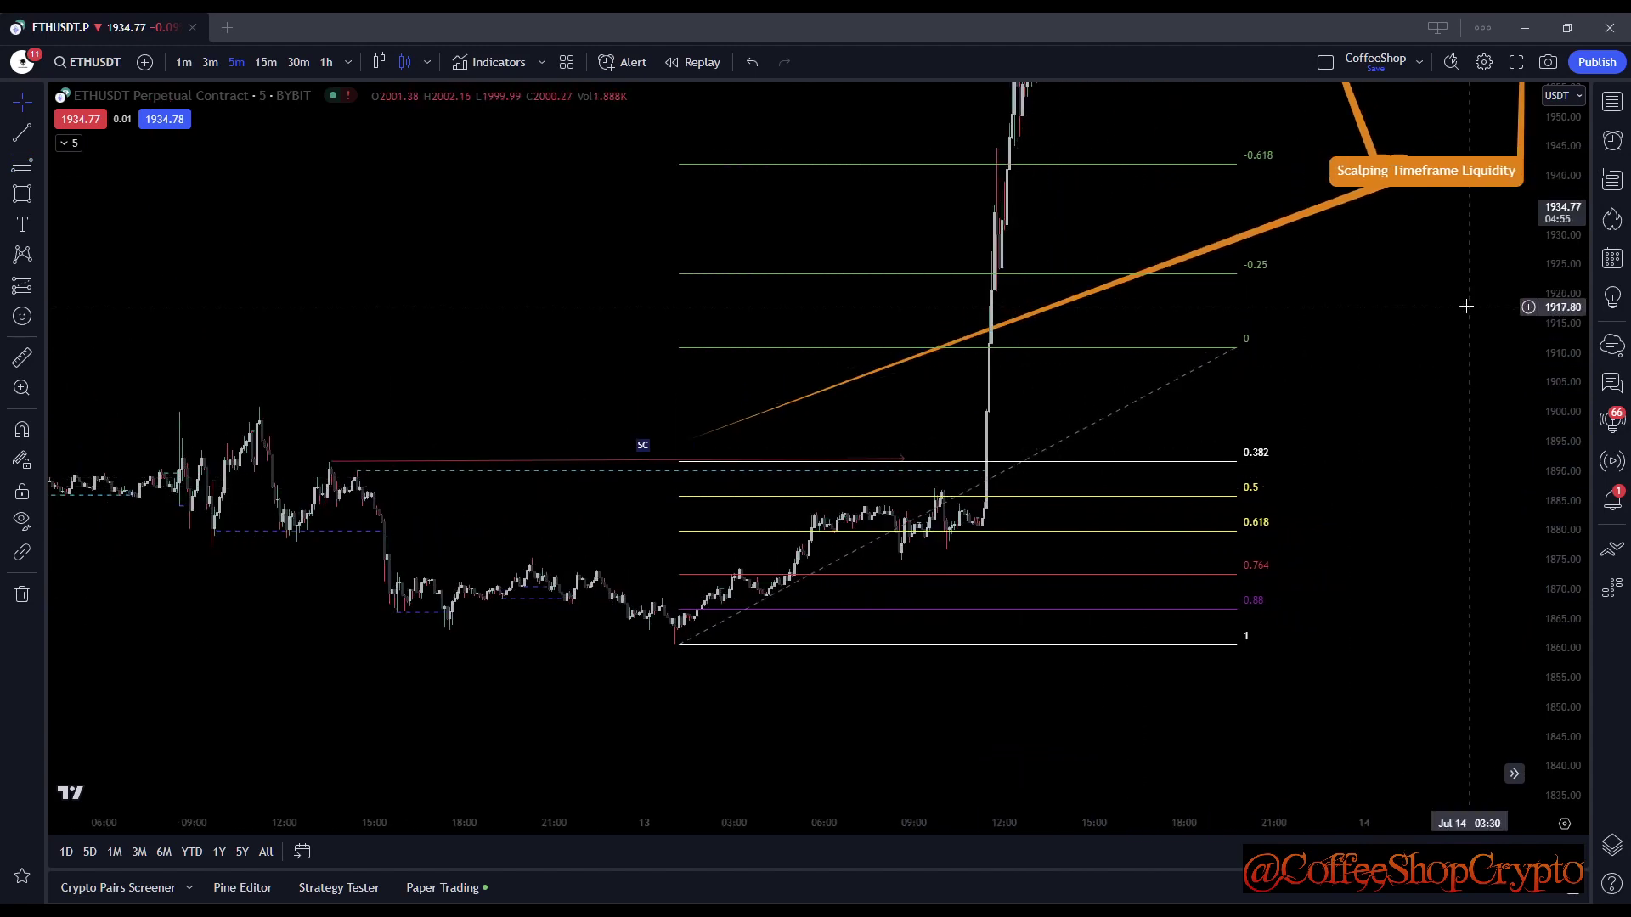
{"action": "left_click", "coordinate": [1216, 344]}
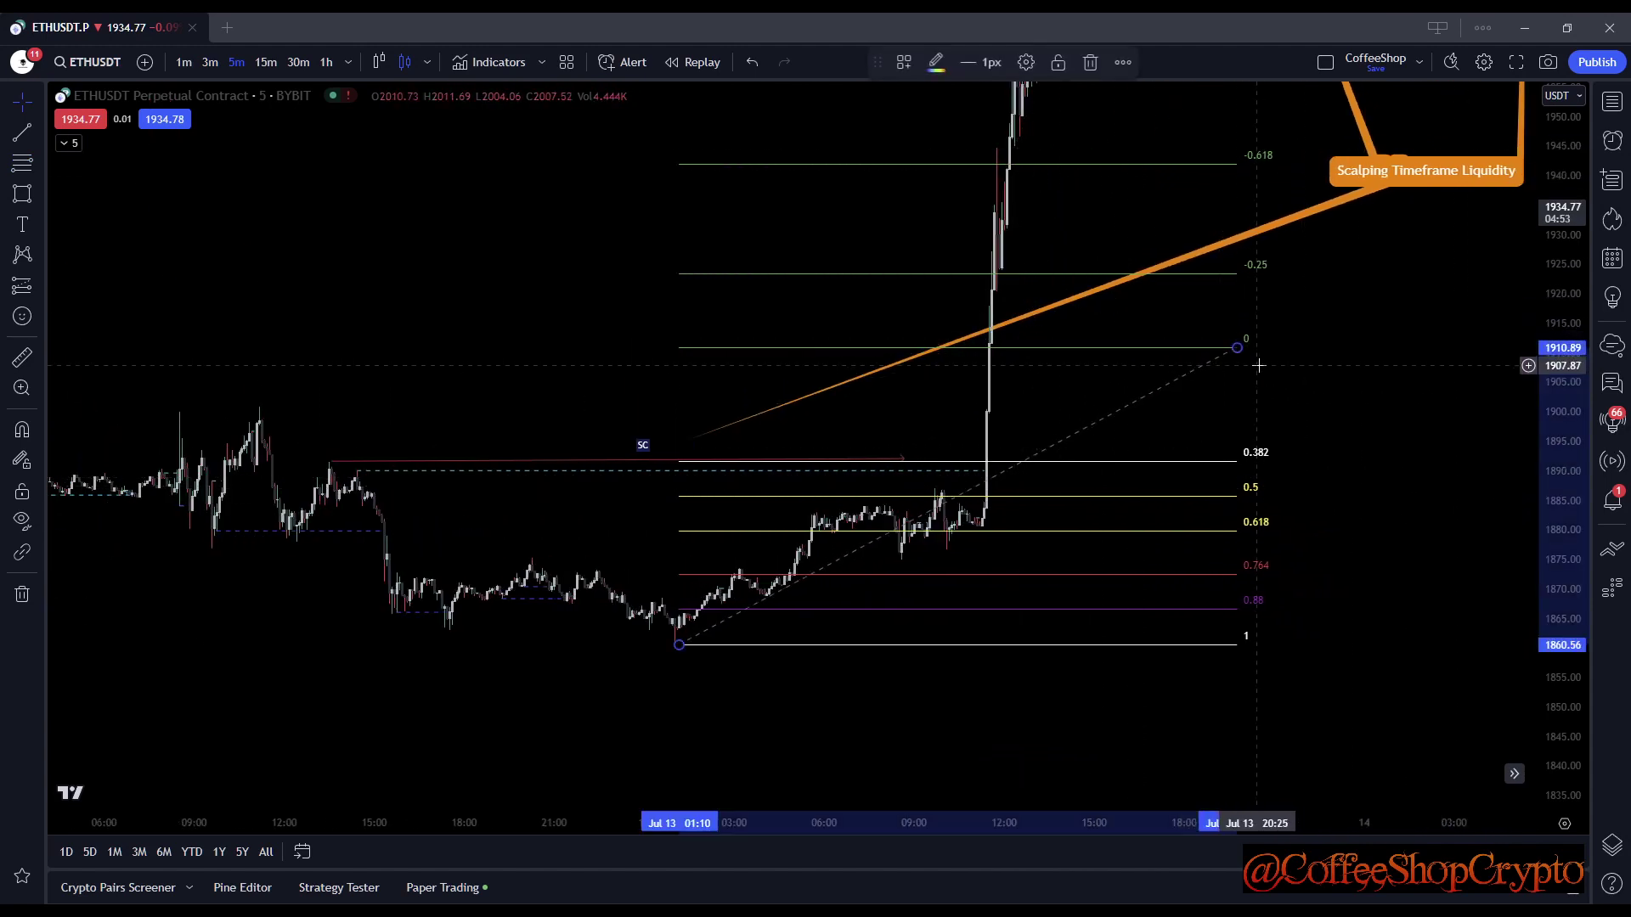
{"action": "key", "text": "Delete"}
- Pan to the candles after the rally and open the CSC_MassEfx SMC Liq and Piv settings
{"action": "scroll", "coordinate": [935, 510], "scroll_direction": "down", "scroll_amount": 3}
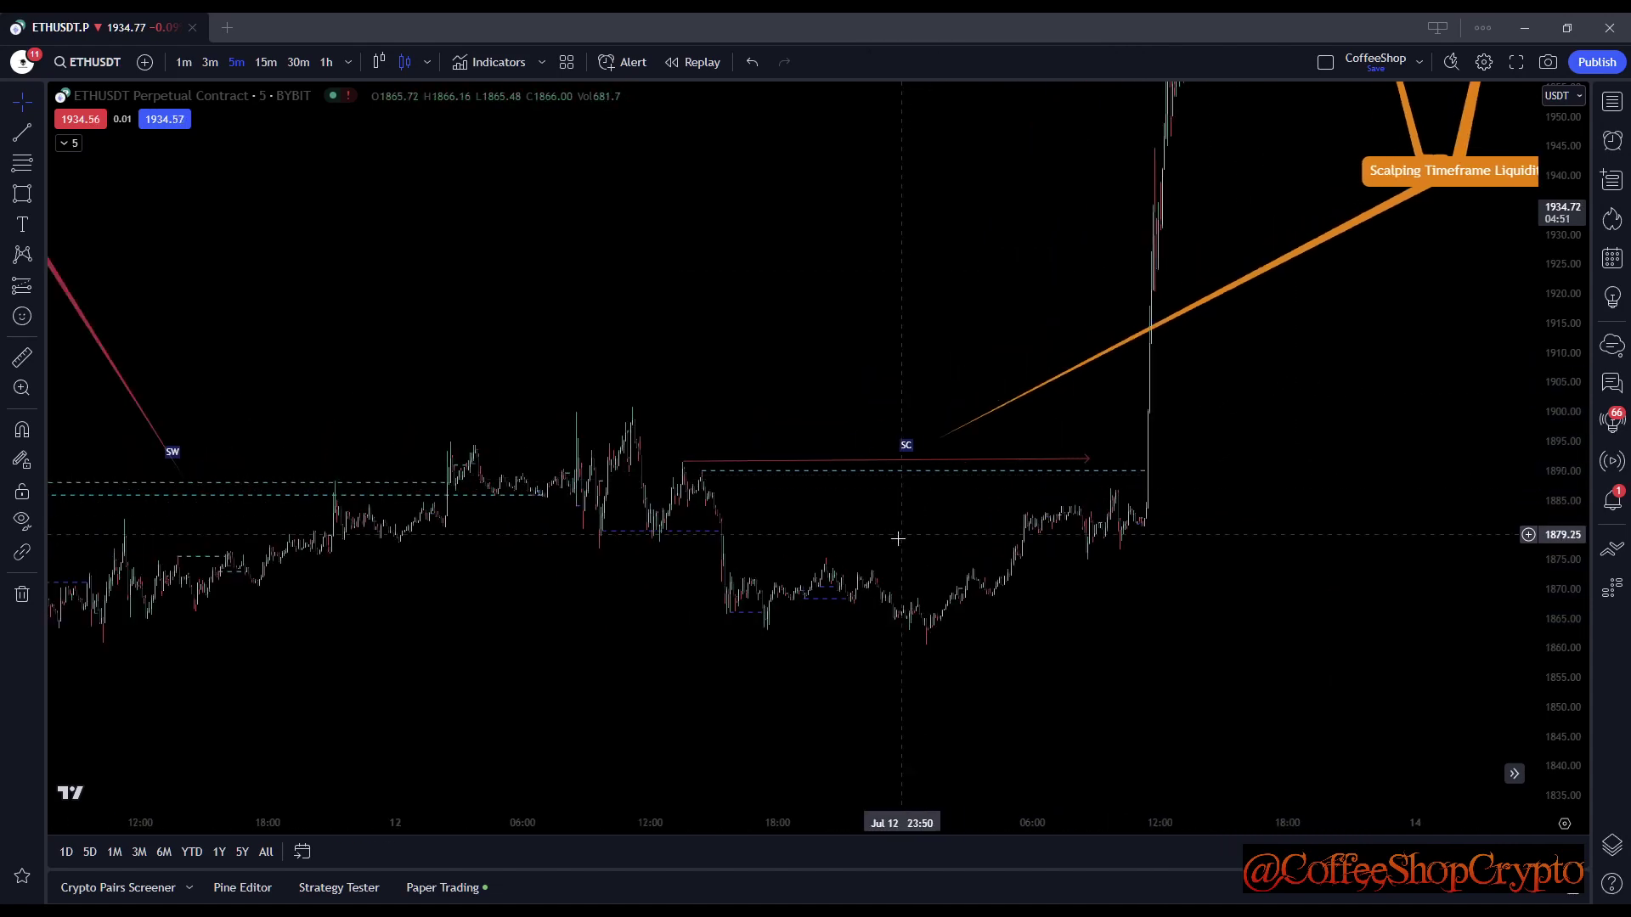
{"action": "scroll", "coordinate": [844, 478], "scroll_direction": "down", "scroll_amount": 5}
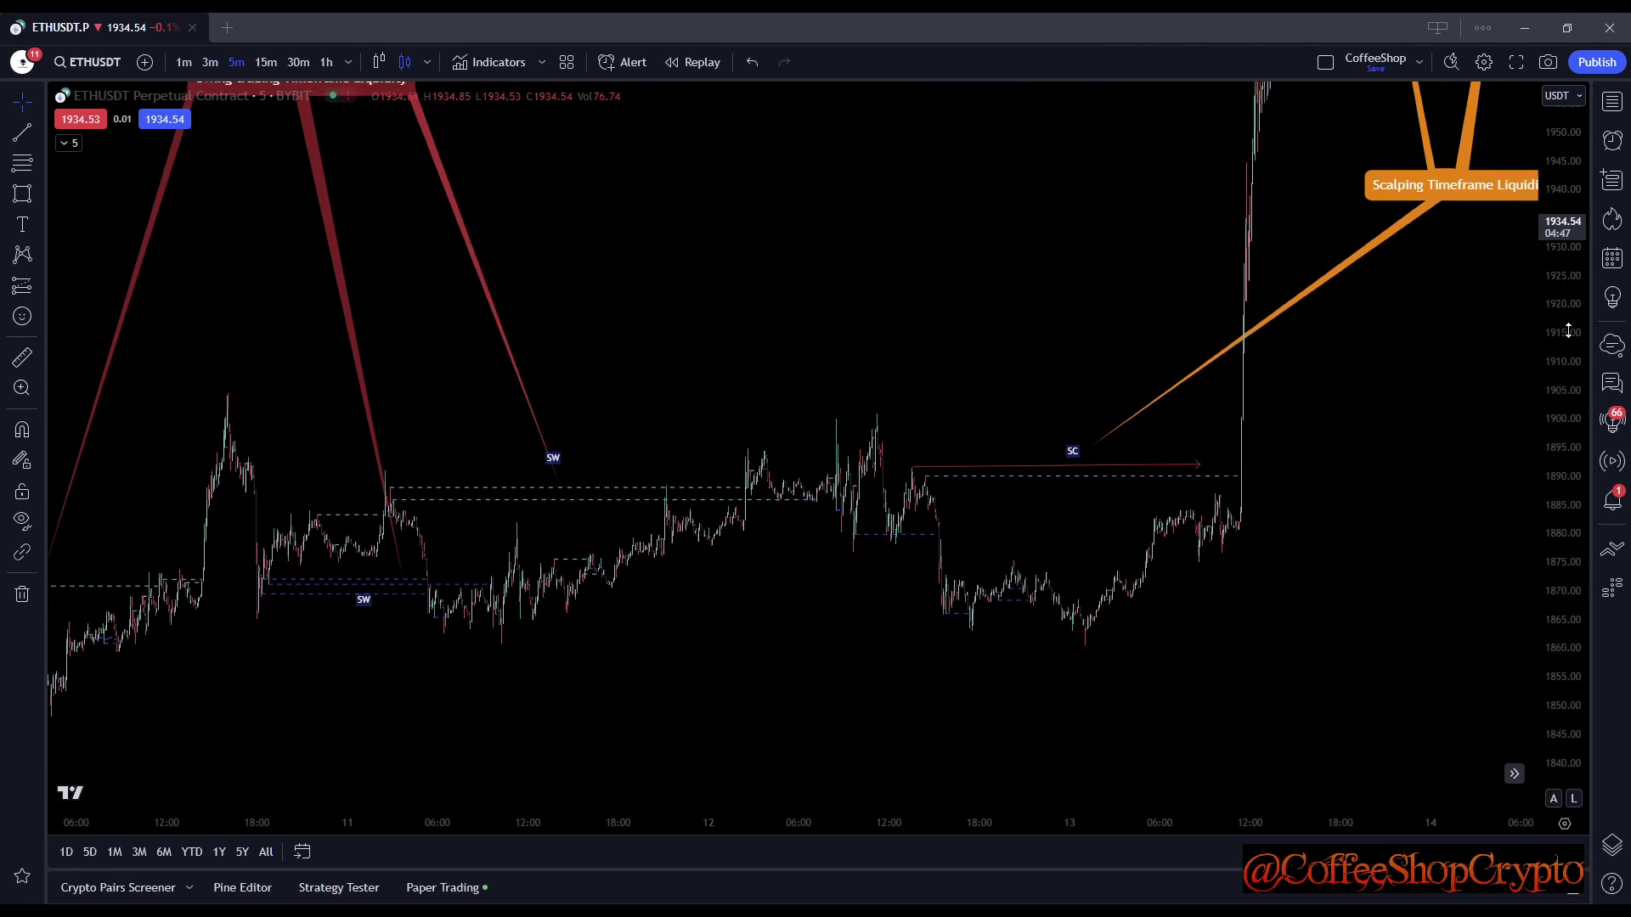
{"action": "left_click_drag", "start_coordinate": [1503, 317], "coordinate": [1113, 618]}
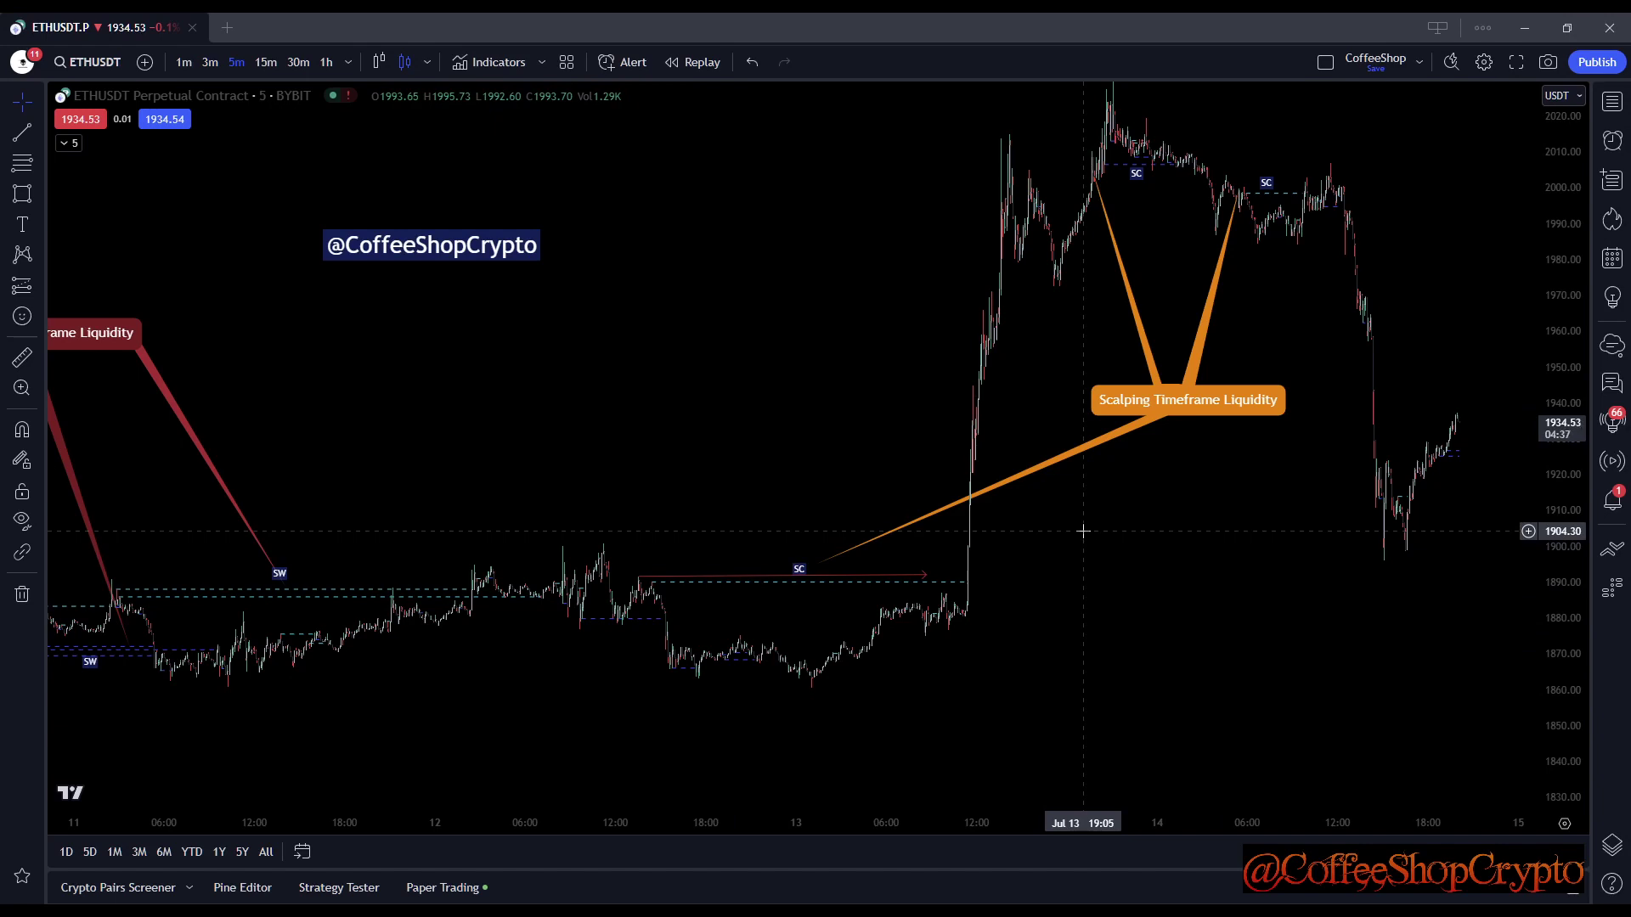
{"action": "double_click", "coordinate": [944, 586]}
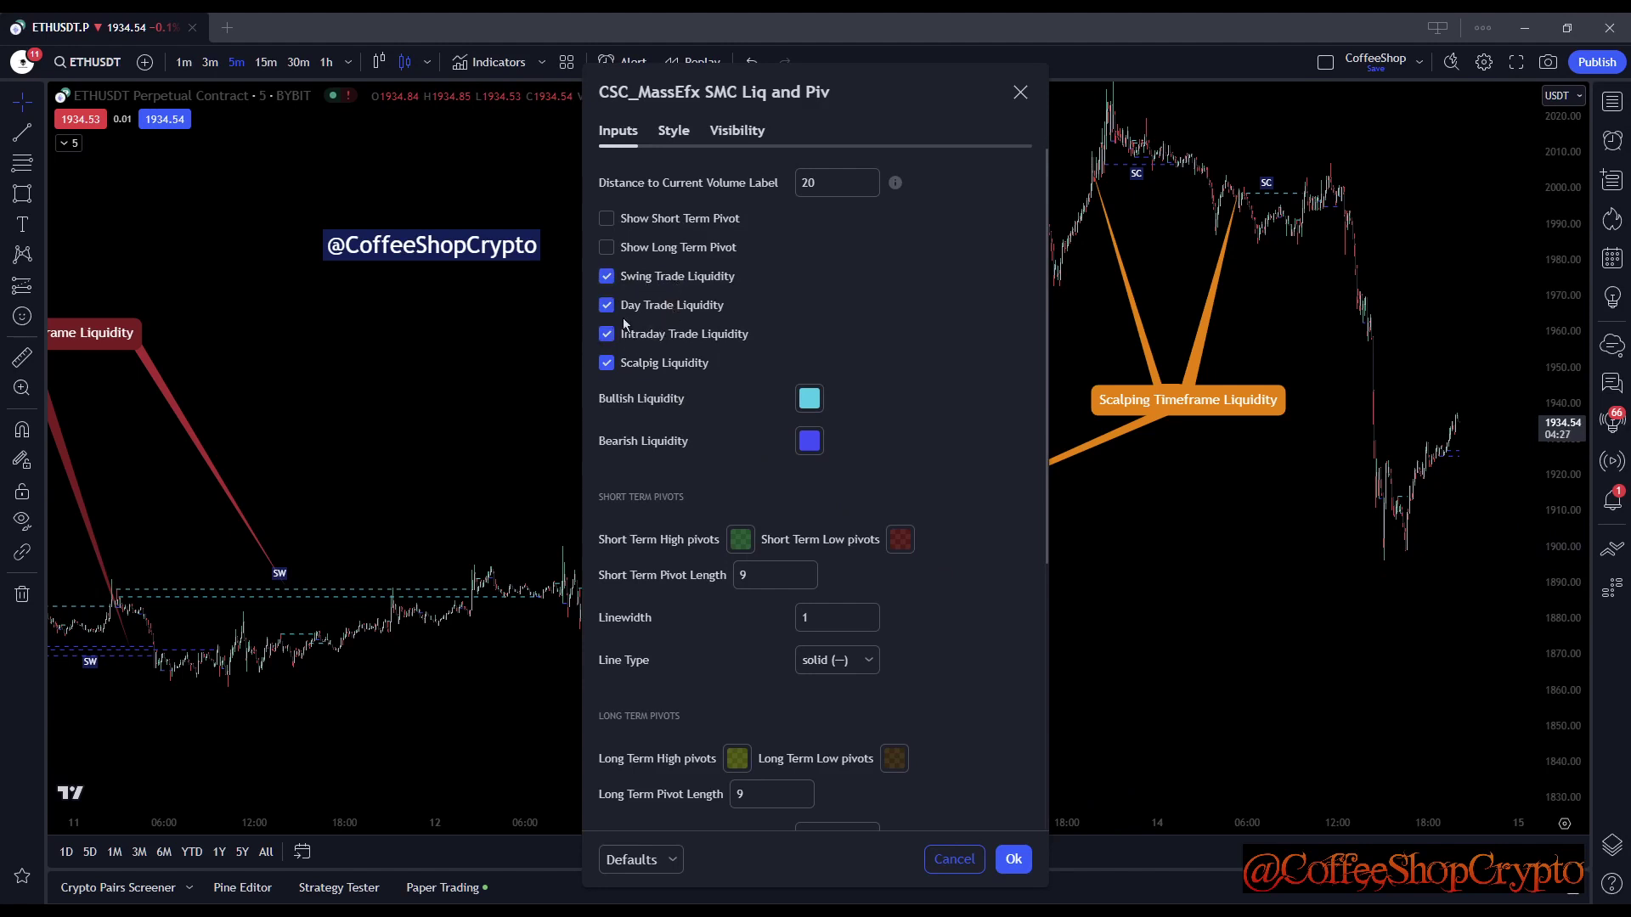
- Apply the indicator settings and shift the chart to the latest candles
{"action": "left_click", "coordinate": [1013, 859]}
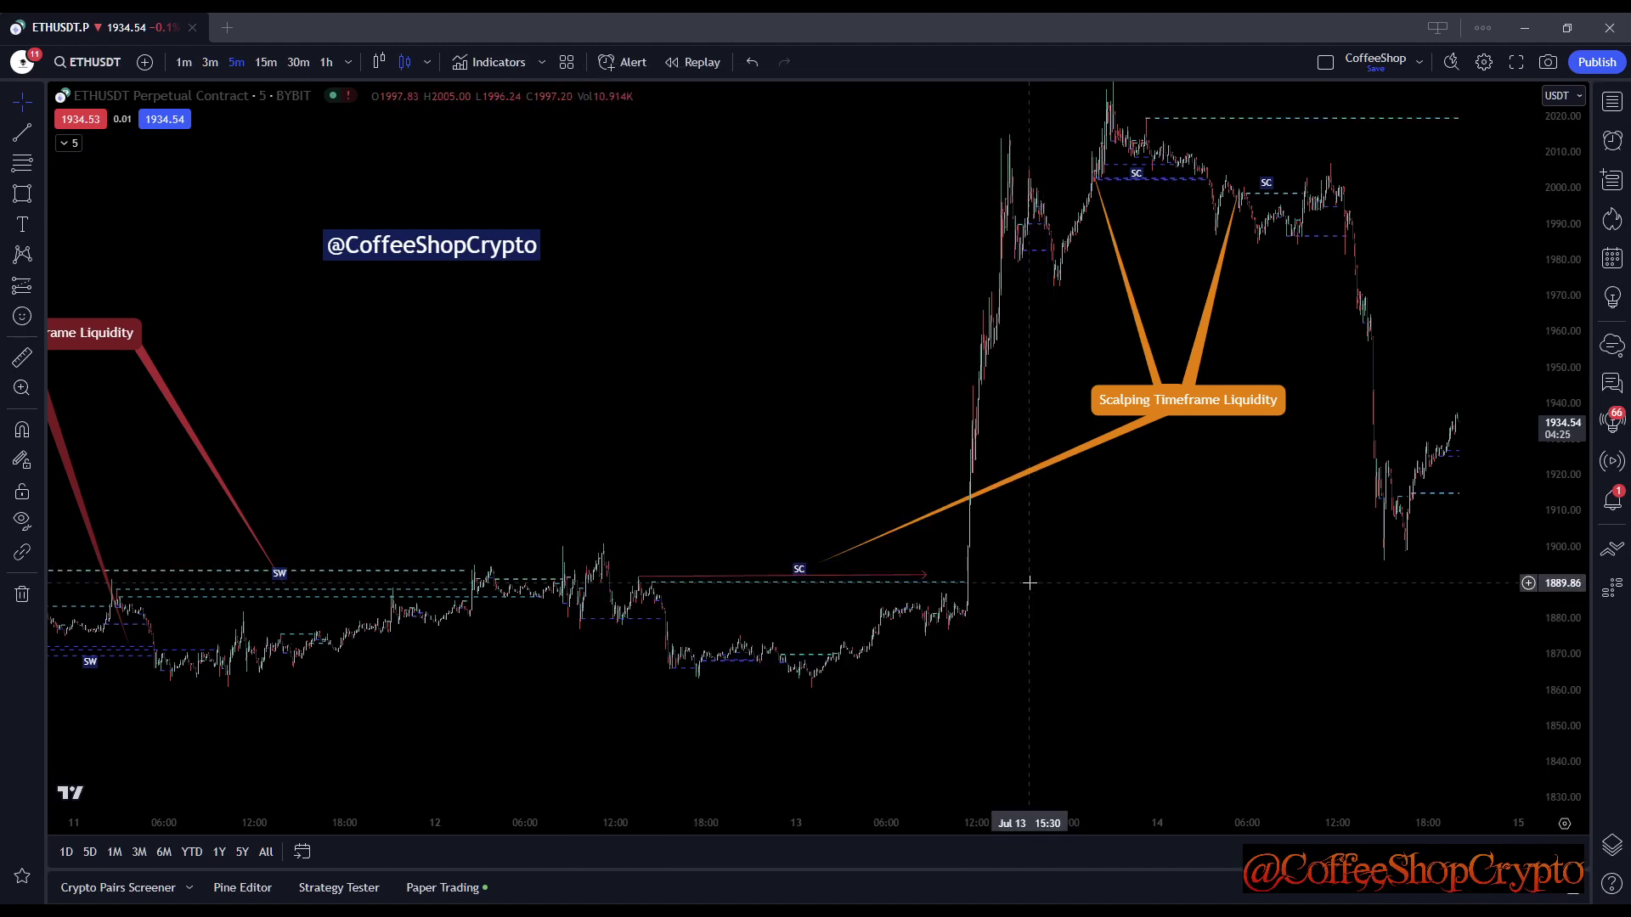
{"action": "left_click_drag", "start_coordinate": [1030, 583], "coordinate": [991, 373]}
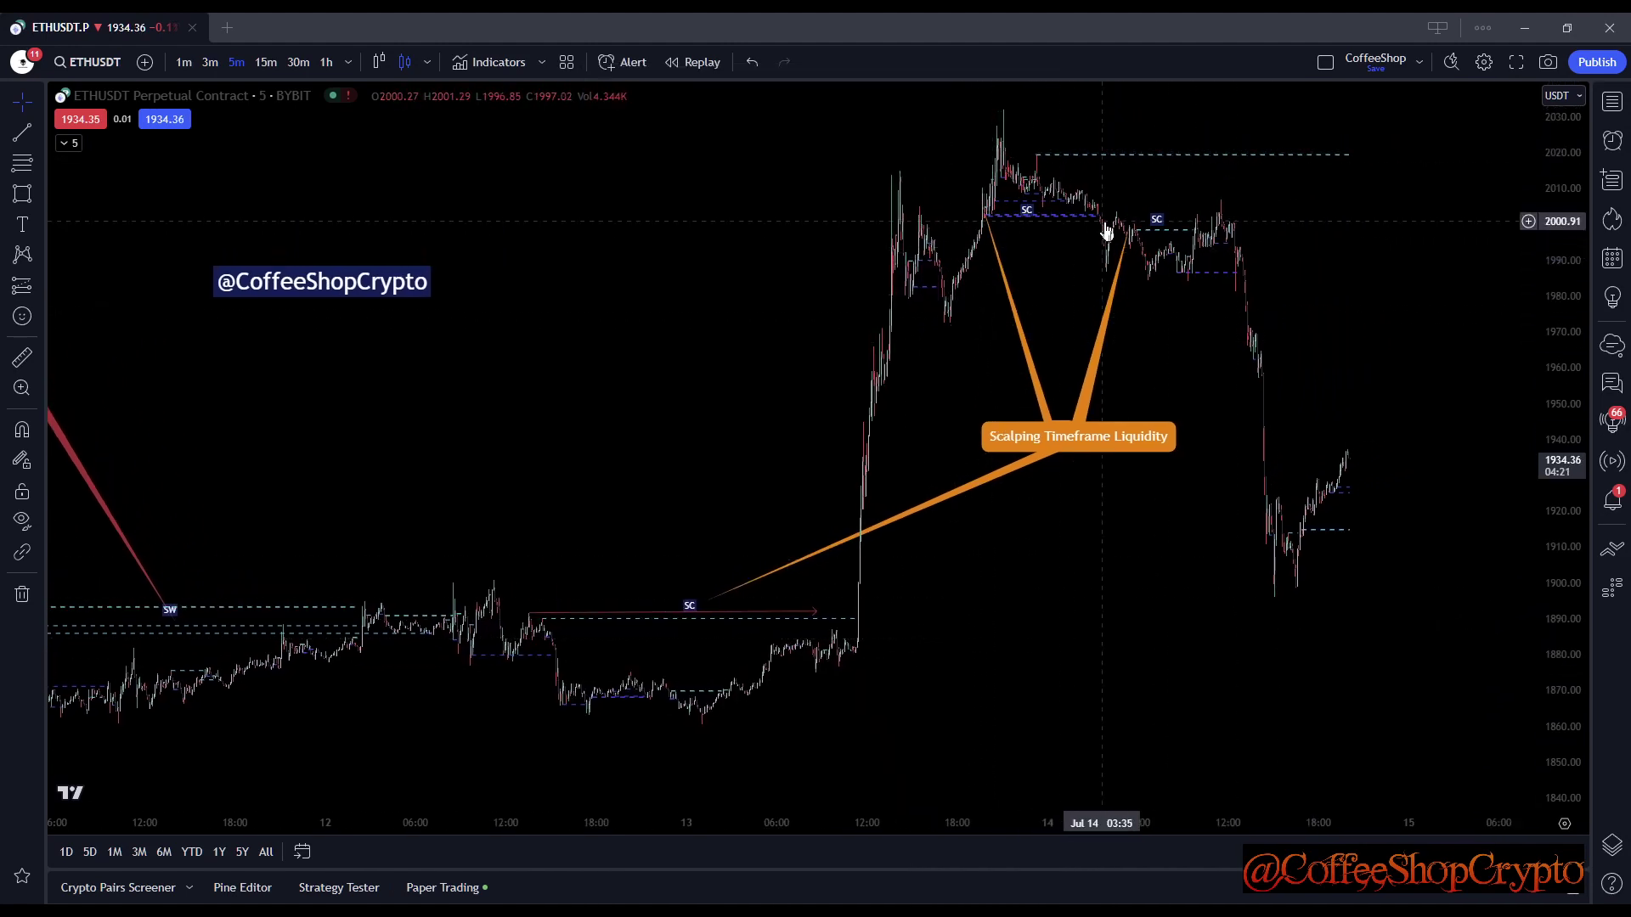
{"action": "scroll", "coordinate": [761, 608], "scroll_direction": "down", "scroll_amount": 1}
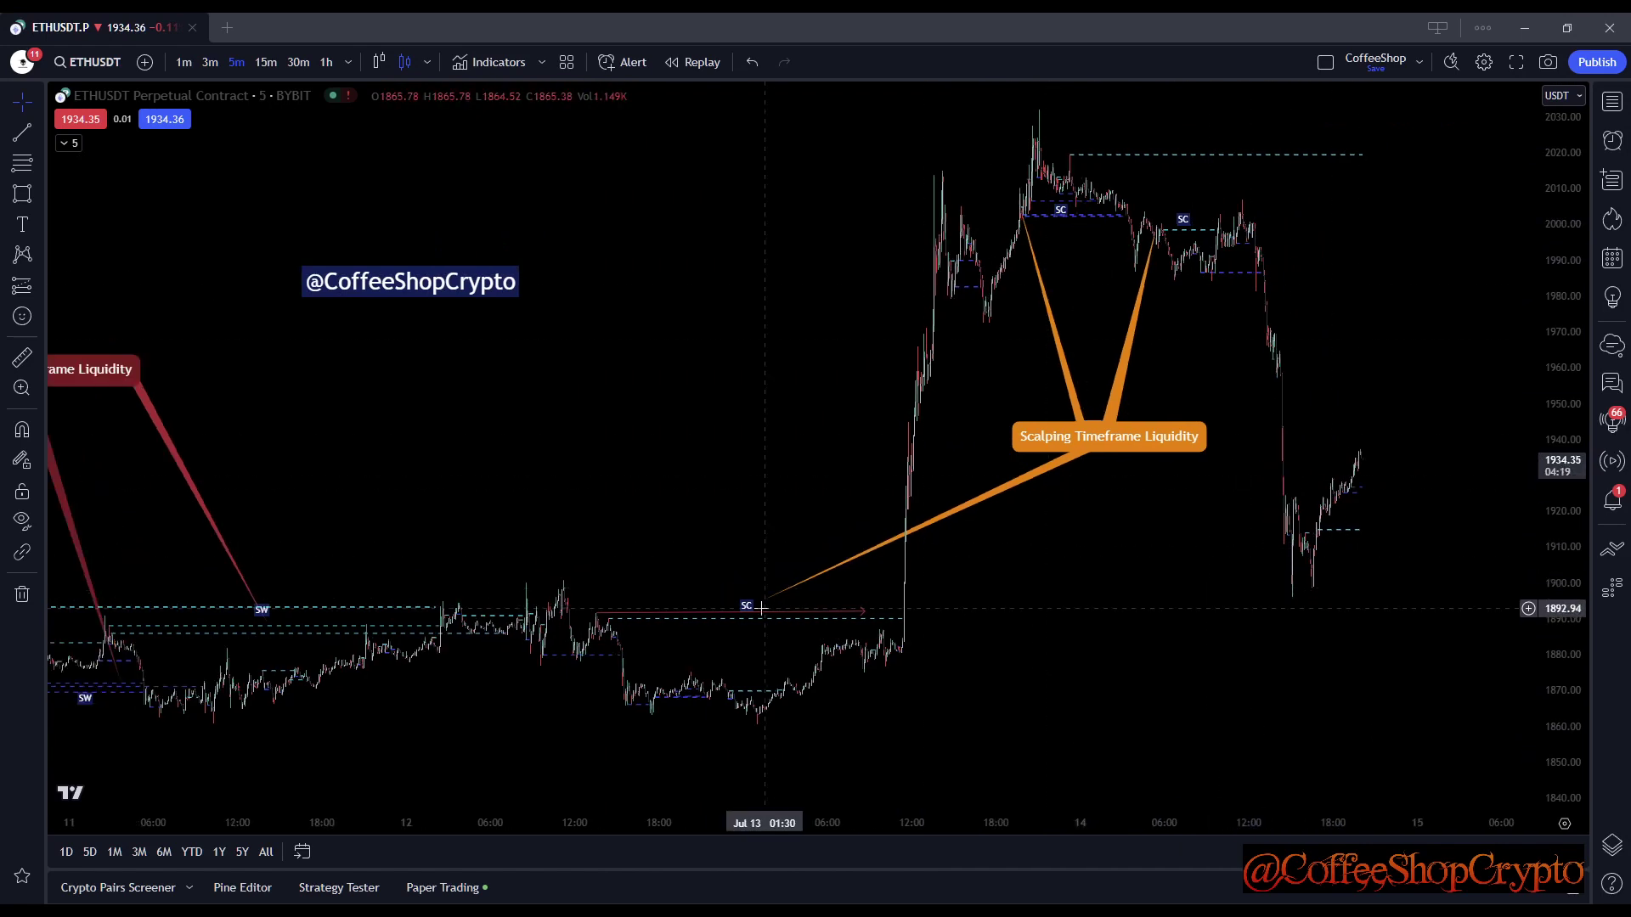
- Select the SC and SW labels, then zoom out to reveal the Swing trading Timeframe Liquidity callout
{"action": "left_click", "coordinate": [749, 611]}
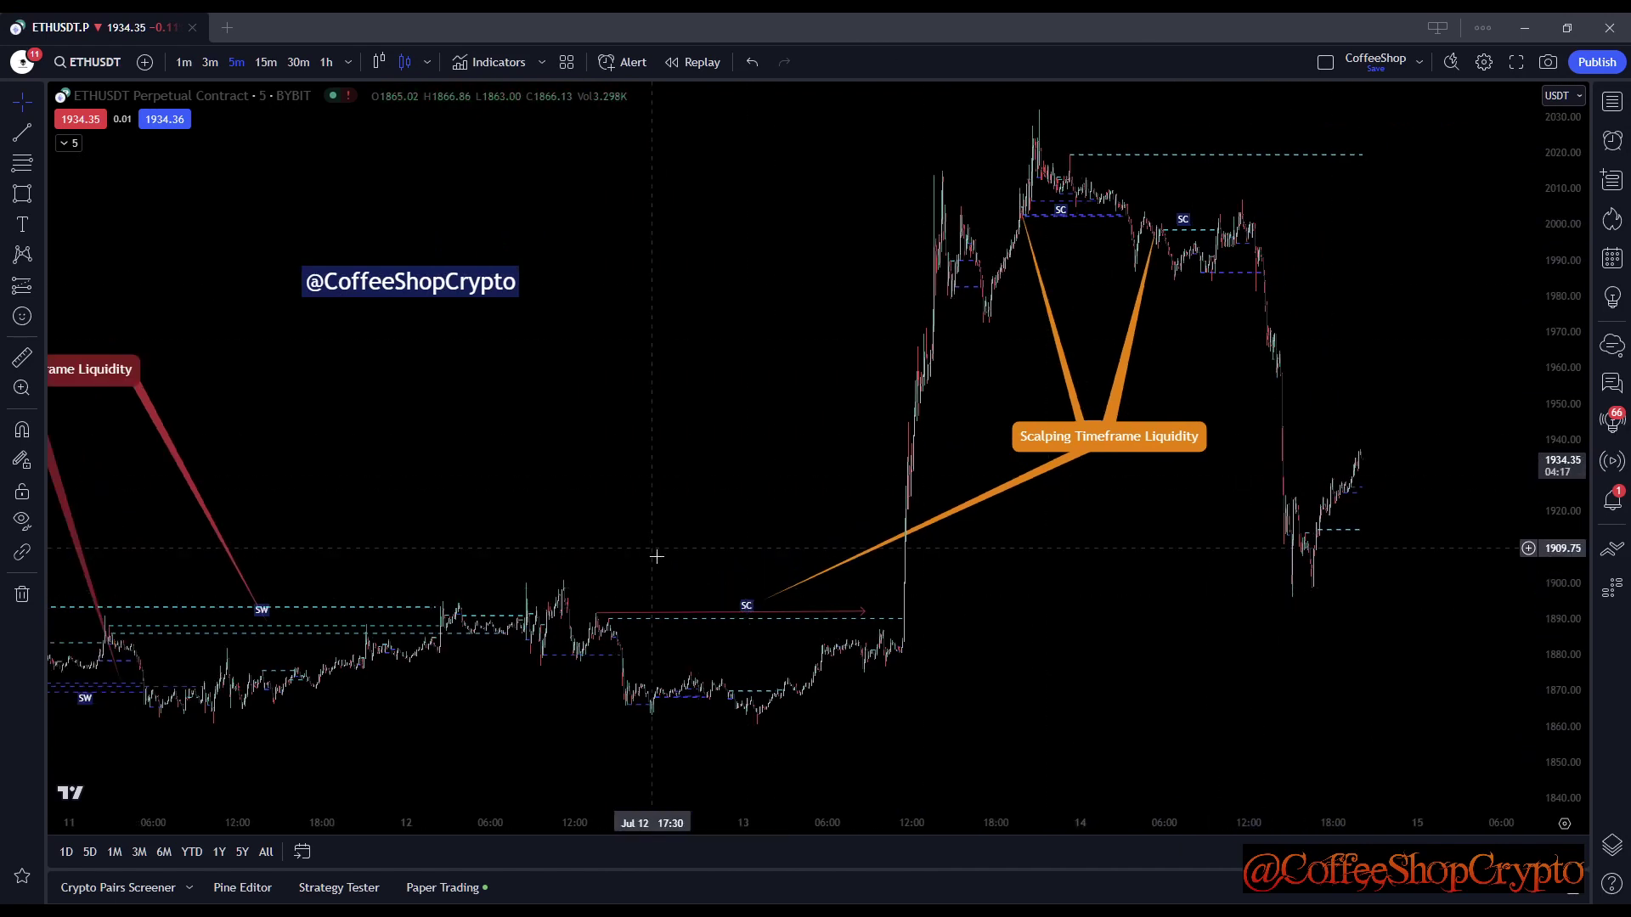
{"action": "left_click", "coordinate": [261, 610]}
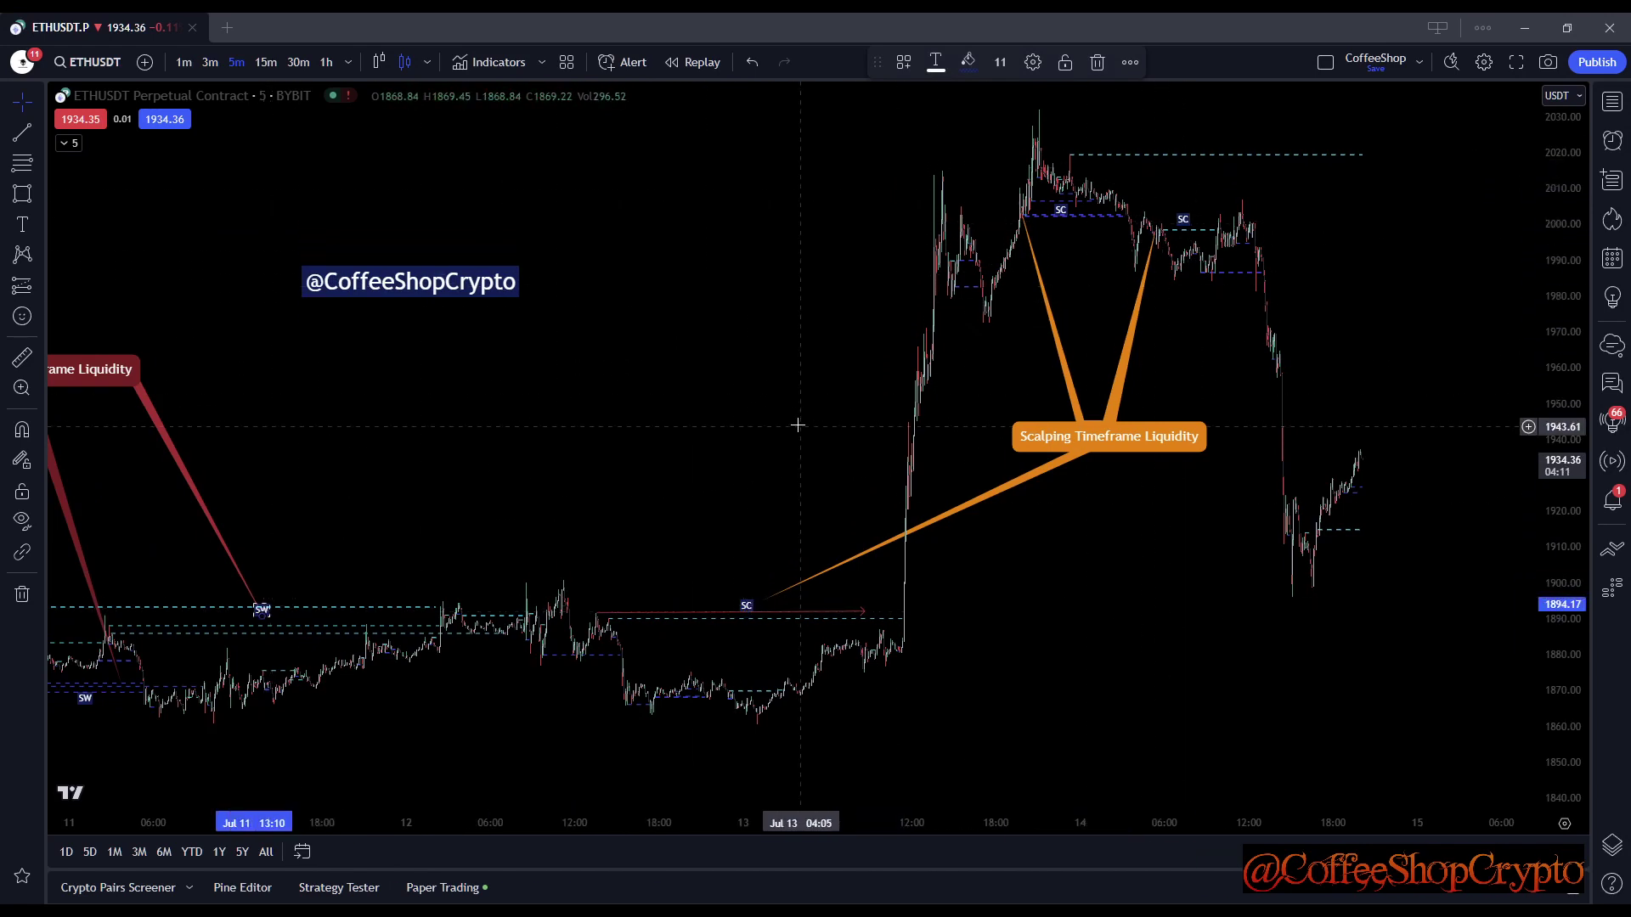
{"action": "scroll", "coordinate": [793, 423], "scroll_direction": "down", "scroll_amount": 2}
{"action": "left_click_drag", "start_coordinate": [728, 435], "coordinate": [856, 448]}
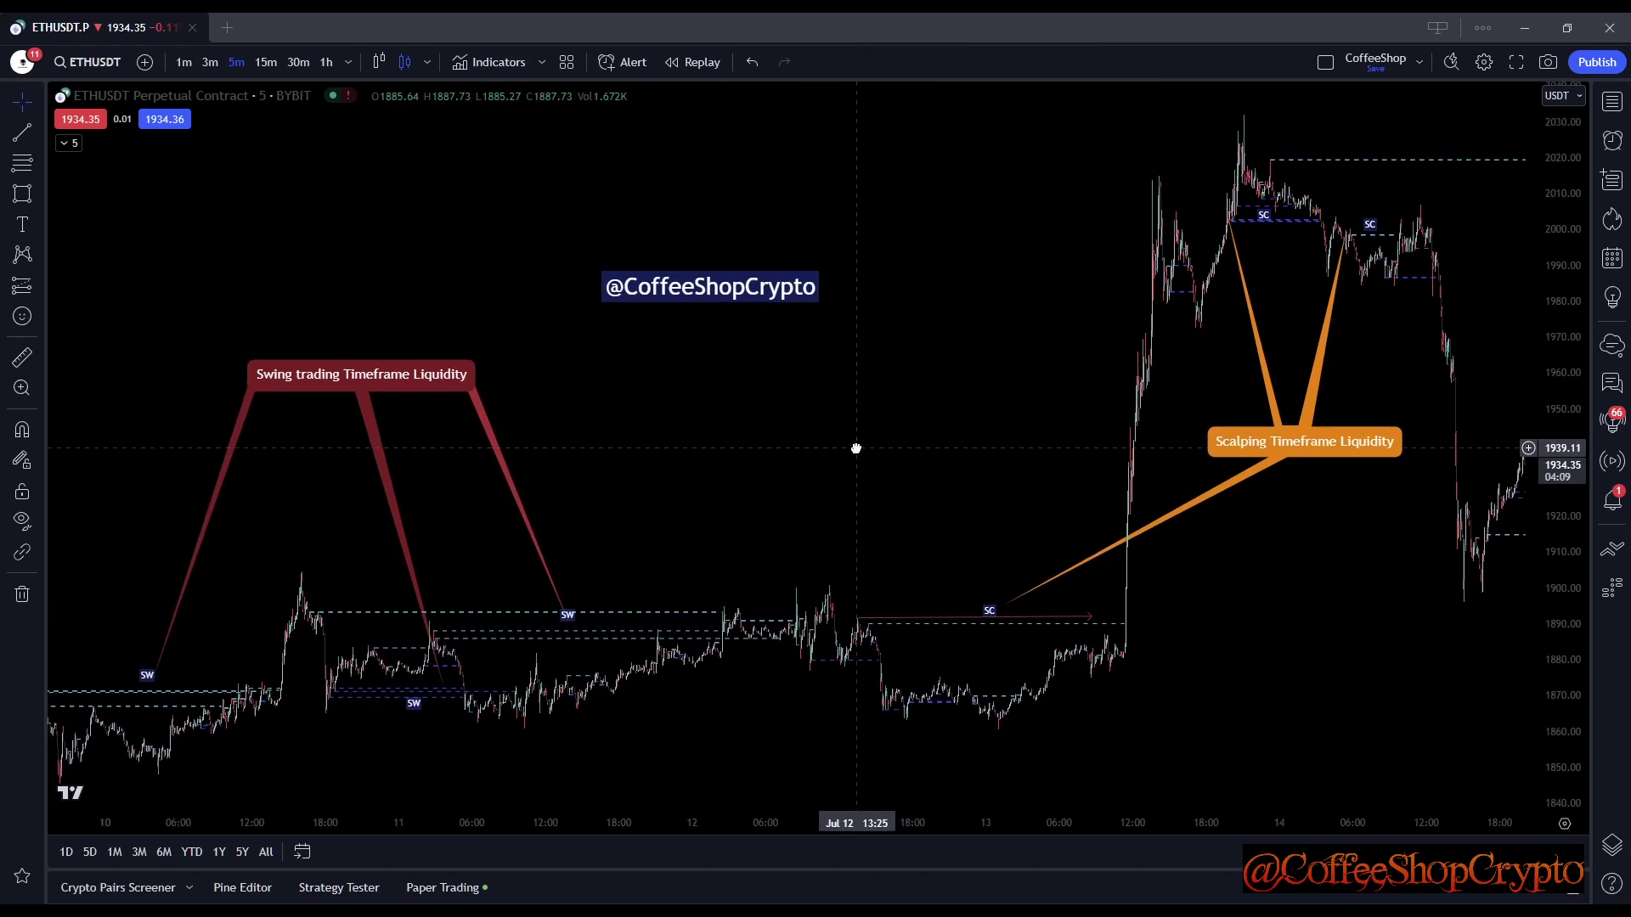
{"action": "scroll", "coordinate": [857, 449], "scroll_direction": "down", "scroll_amount": 3}
{"action": "left_click_drag", "start_coordinate": [387, 474], "coordinate": [212, 430]}
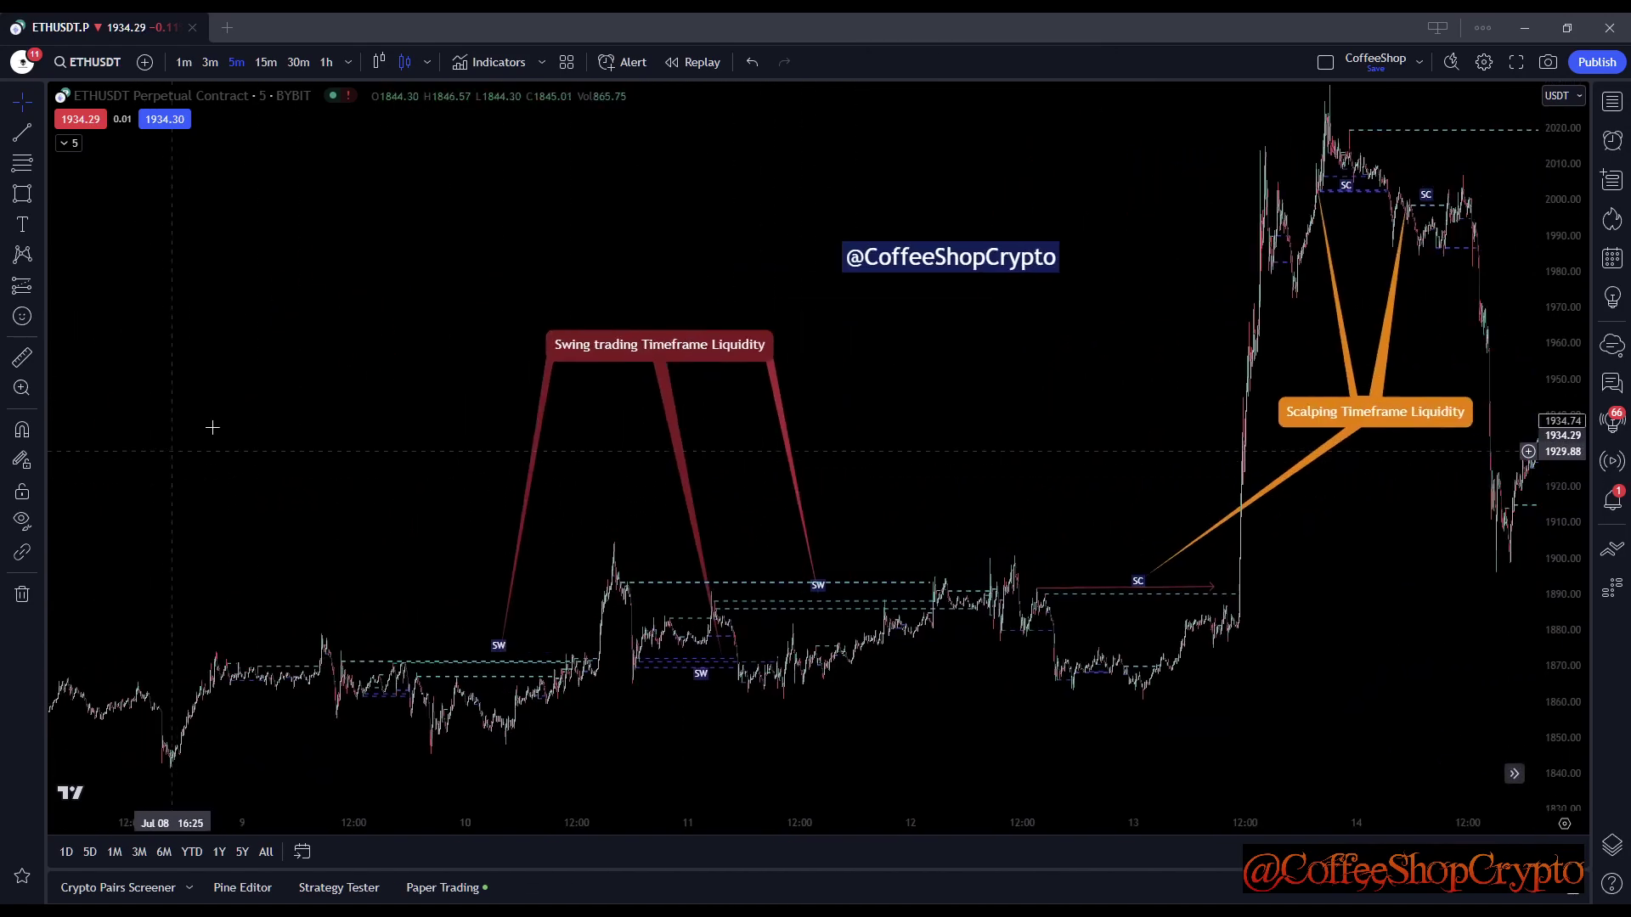